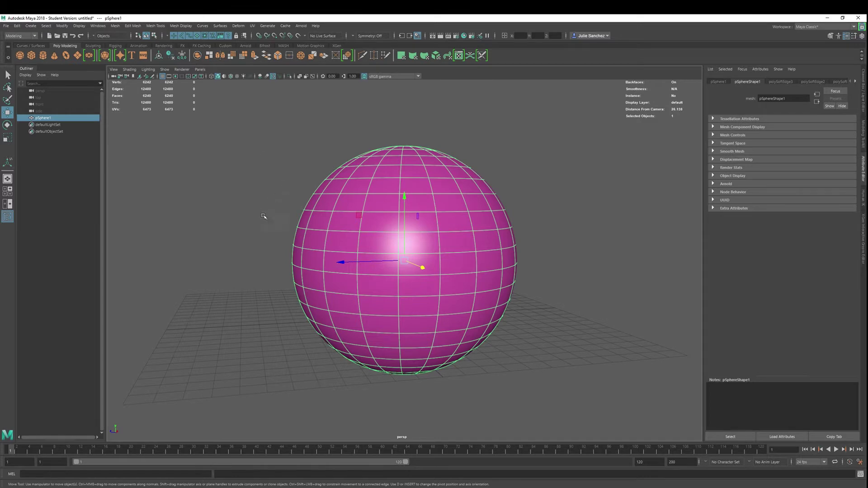
Orbit to inspect the sphere's pole and side, then pull the view back.
left_click_drag(263, 216, 487, 257, "alt")
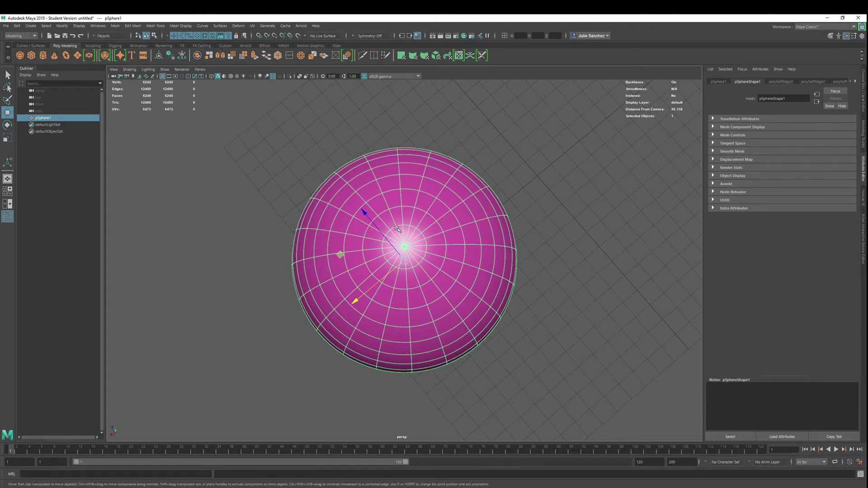
mouse_move(399, 236)
left_mouse_down("alt")
mouse_move(321, 254)
mouse_move(407, 236)
left_mouse_up("alt")
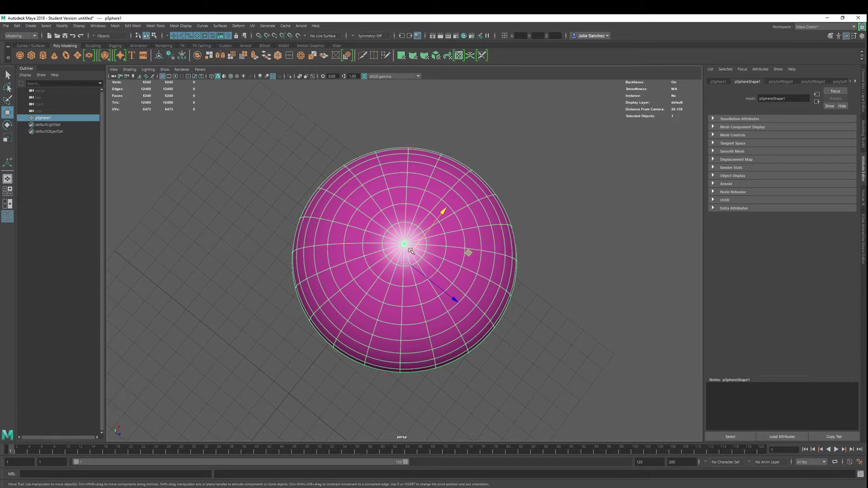
left_click_drag(400, 237, 286, 273, "alt")
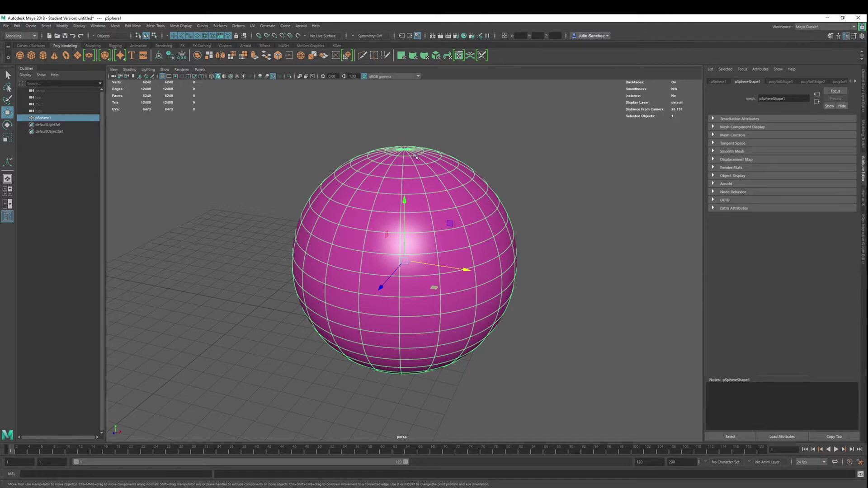
left_click_drag(232, 286, 503, 317, "alt")
scroll(251, 293, "down", 4)
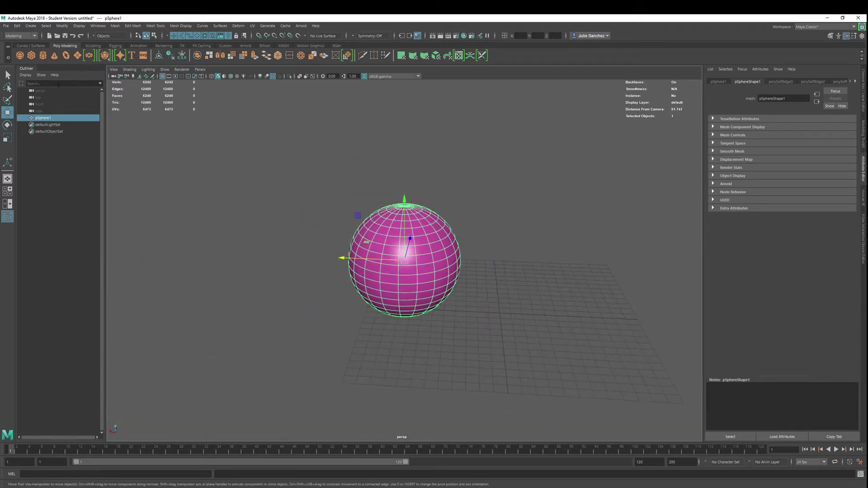
Draw a polygon cube beside the sphere and smooth it with 2 divisions.
left_click(32, 56)
left_click_drag(491, 305, 501, 266)
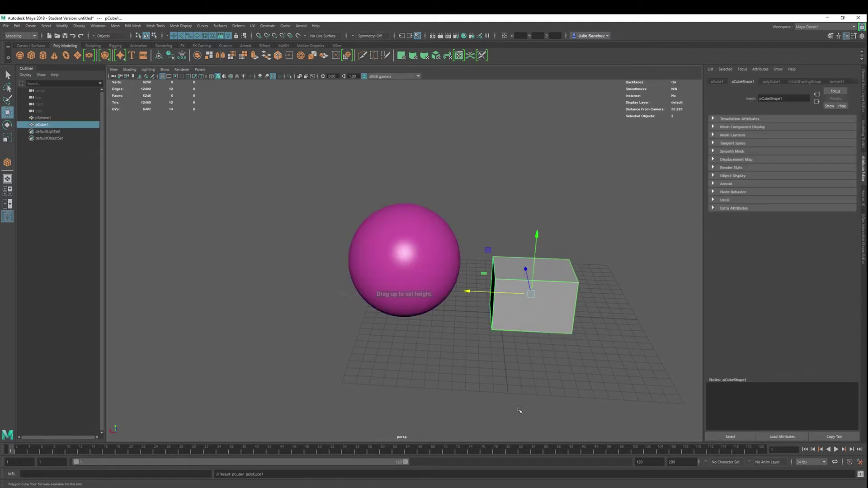
right_click(513, 282, "shift")
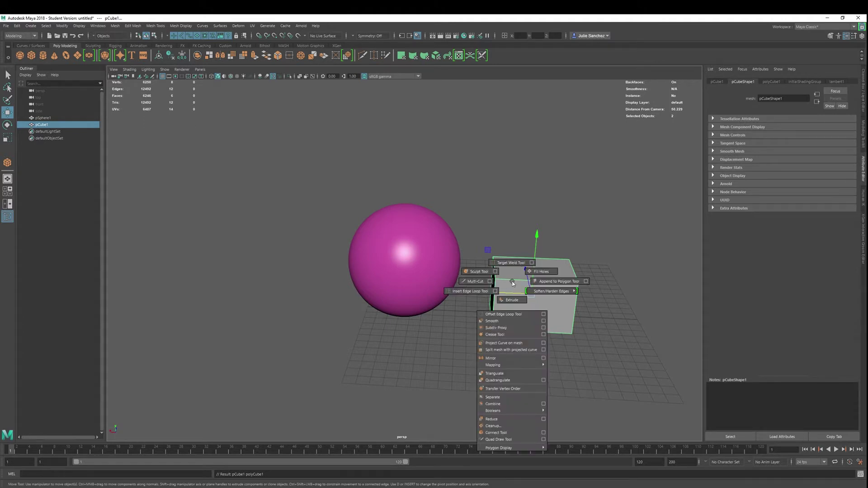
left_click(492, 322)
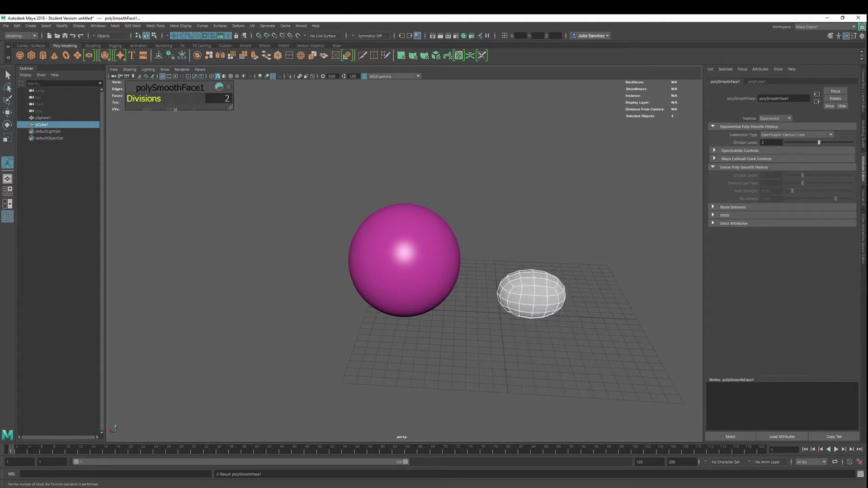
left_click(556, 290)
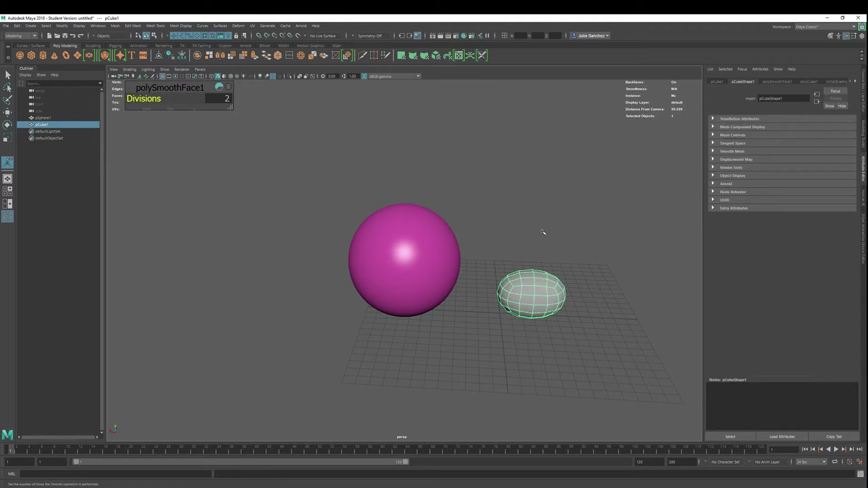
left_click_drag(560, 229, 519, 216, "alt")
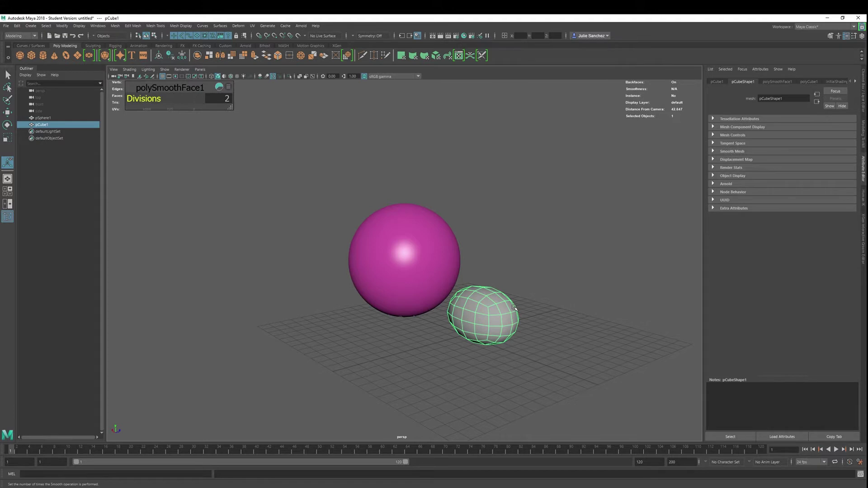
left_click(393, 277)
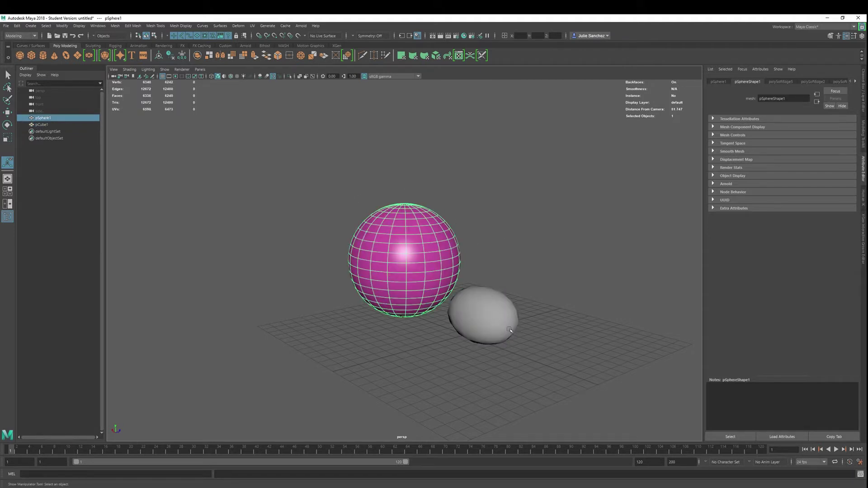
left_click(497, 320)
left_click_drag(459, 371, 422, 351, "alt")
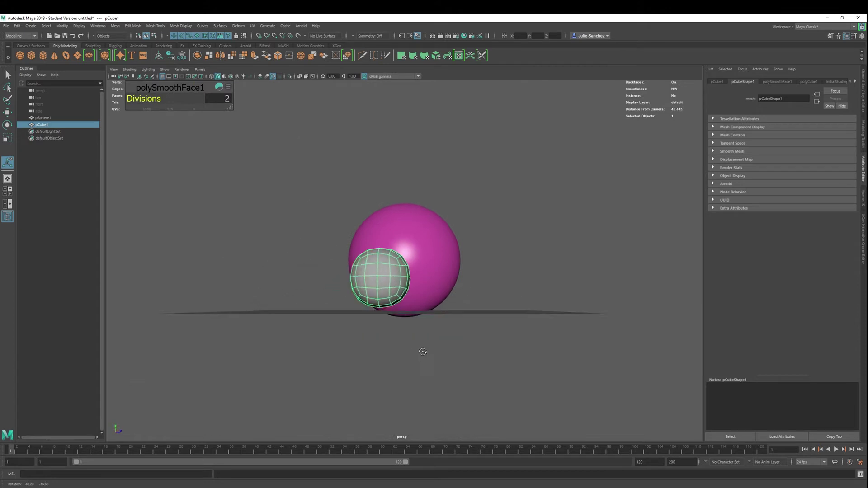
left_click_drag(397, 310, 416, 300, "alt")
left_click(417, 300)
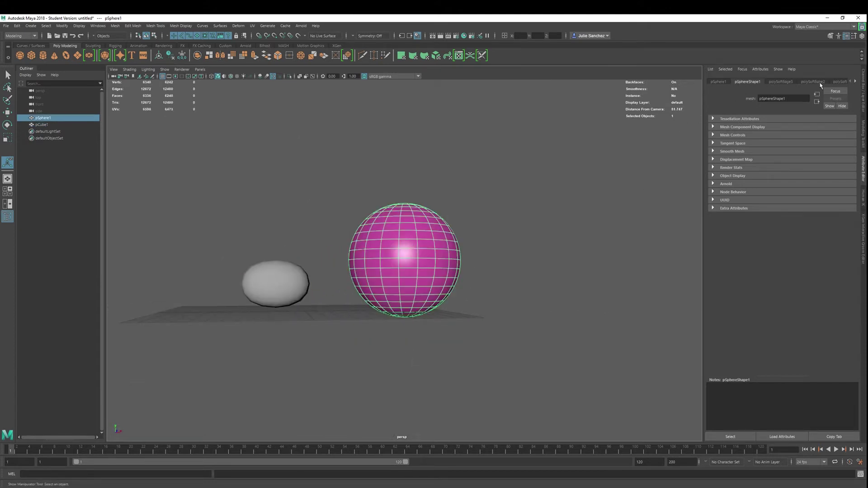
In polySphere1, set Subdivisions Axis and Subdivisions Height to 12 each.
left_click(852, 82)
left_click(854, 82)
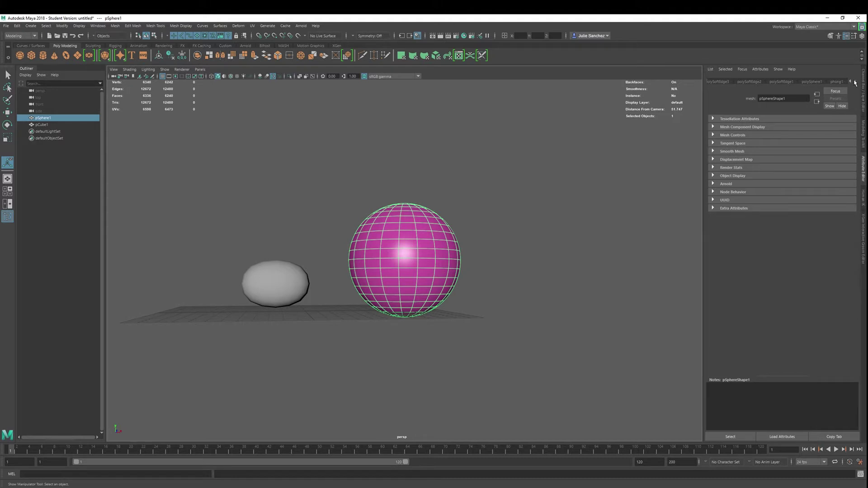
left_click(804, 82)
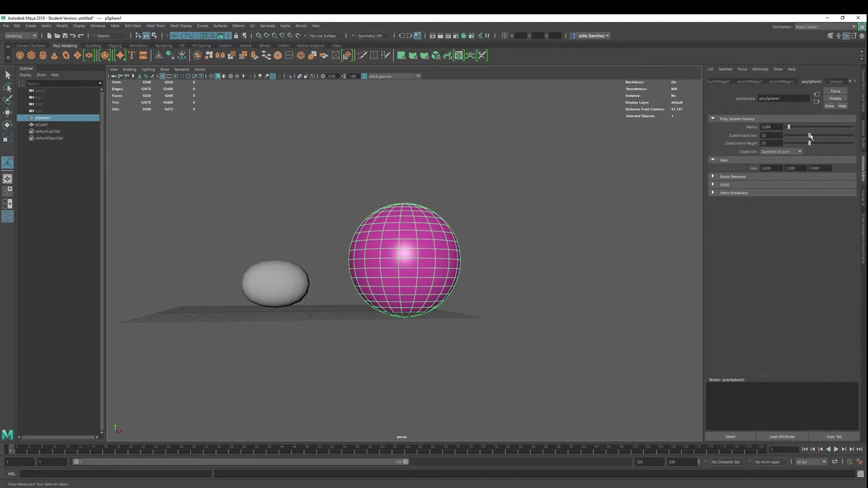
left_click_drag(808, 136, 798, 144)
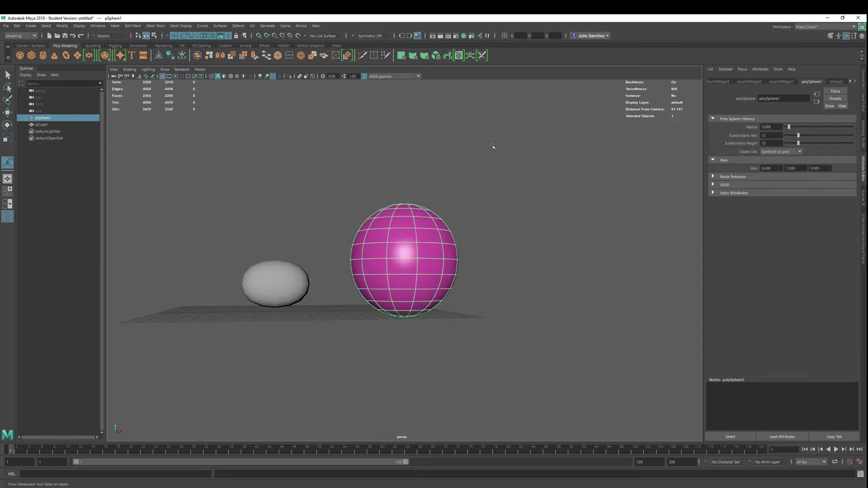
left_click_drag(492, 148, 497, 276, "alt")
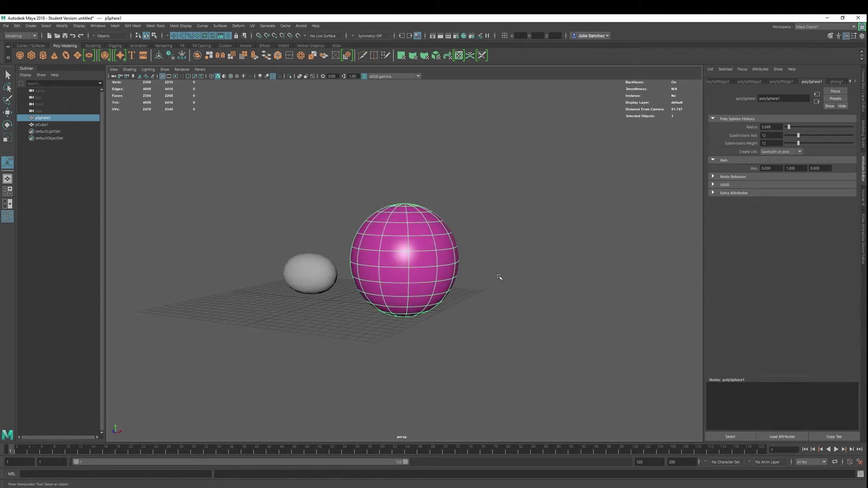
Review the smoothed cube's Smooth options without applying, then delete pCube1.
left_click(296, 273)
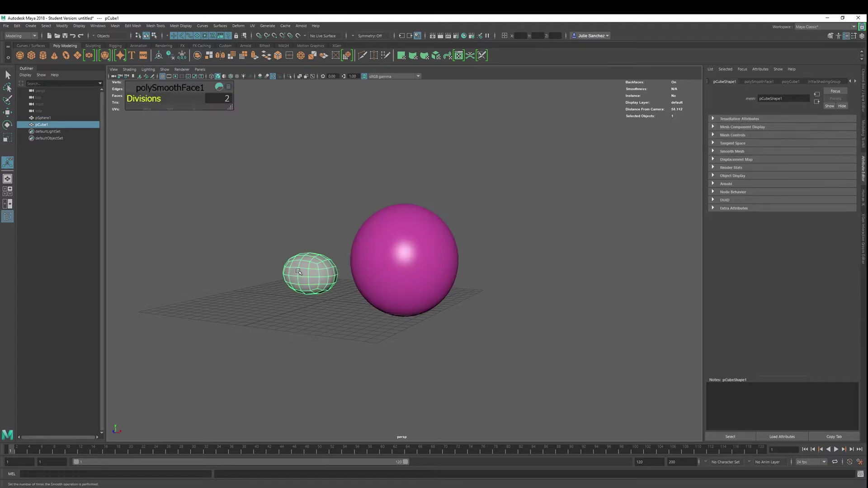
left_click_drag(251, 226, 307, 270, "alt")
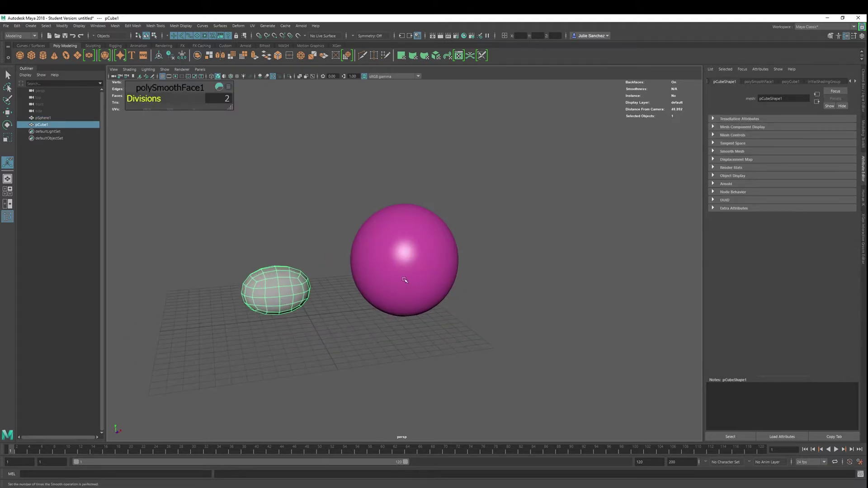
left_click(282, 292)
right_click_drag(275, 292, 306, 332, "shift")
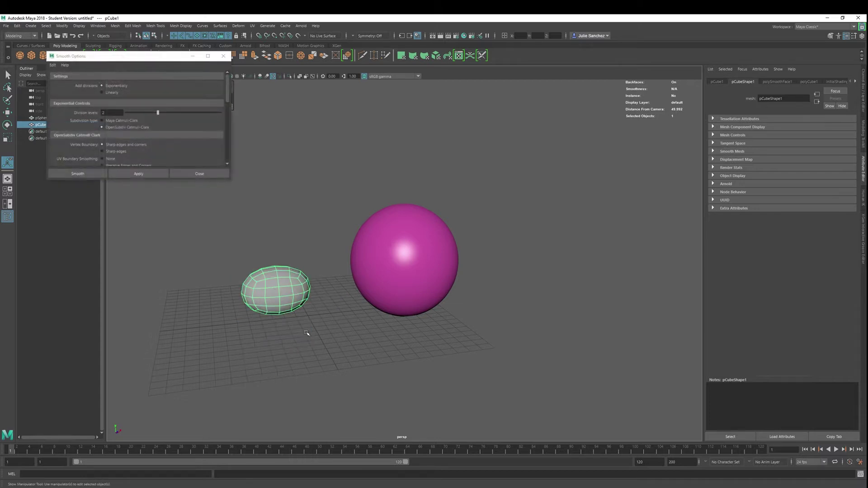
scroll(162, 136, "down", 6)
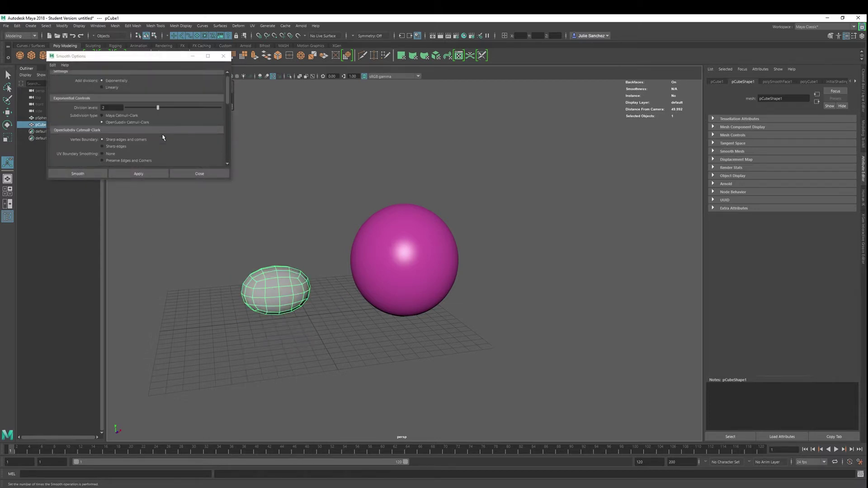
scroll(163, 137, "up", 6)
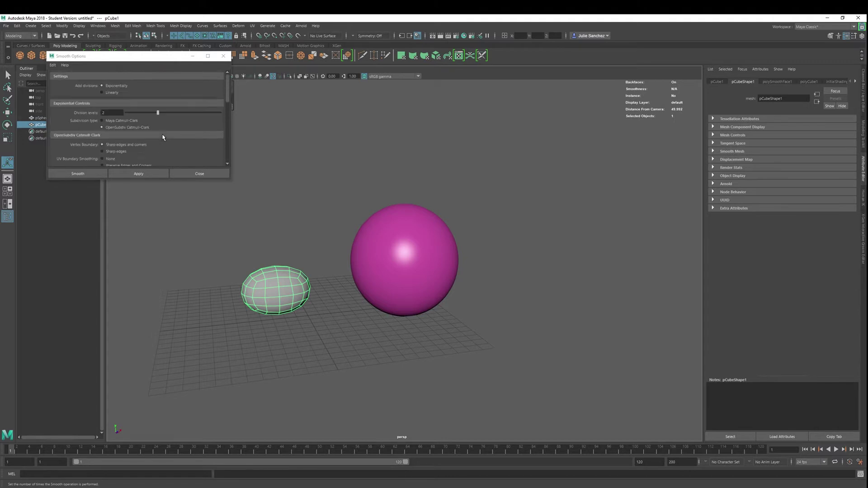
scroll(229, 92, "down", 3)
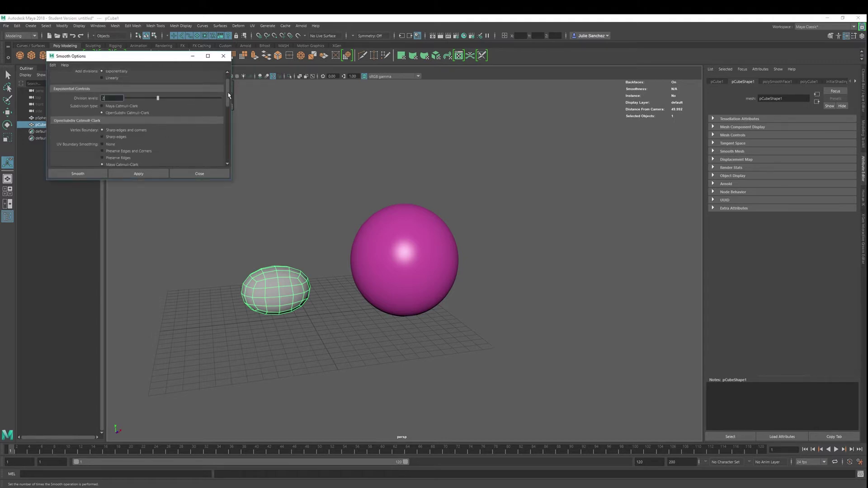
scroll(230, 98, "down", 3)
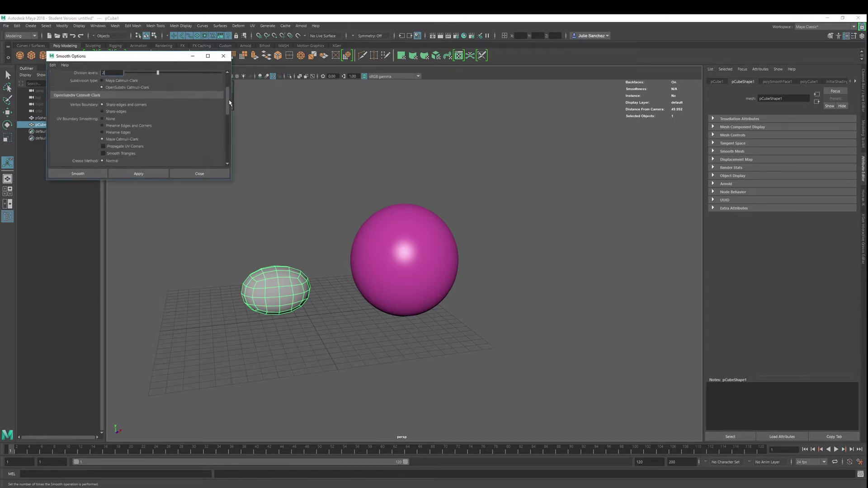
left_click(223, 56)
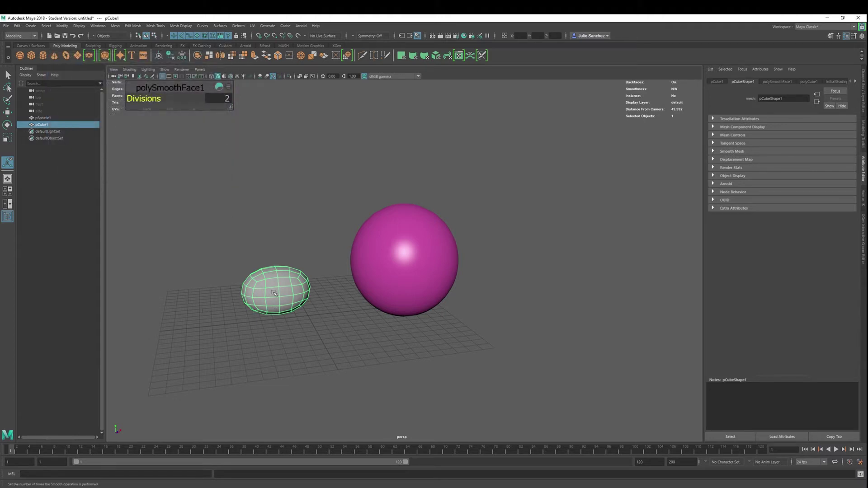
key("Delete")
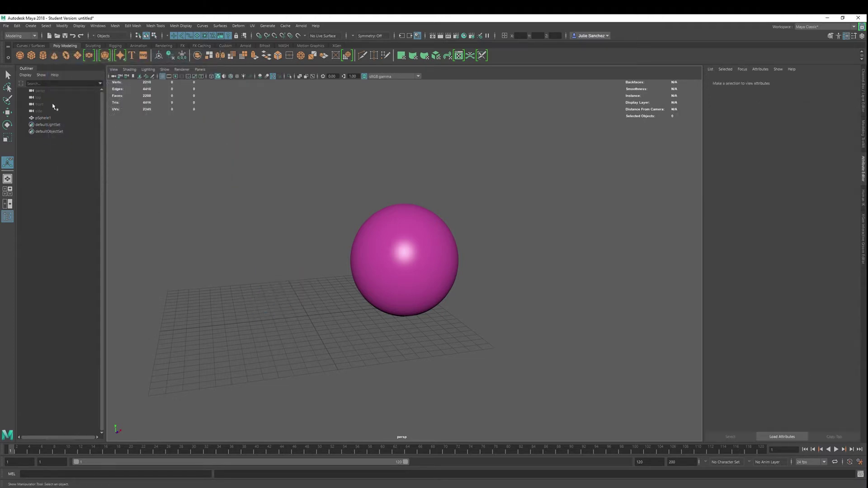
Draw a new polygon cube left of the sphere, select it, and show its smooth-mesh preview.
left_click(31, 55)
left_click_drag(248, 291, 280, 252)
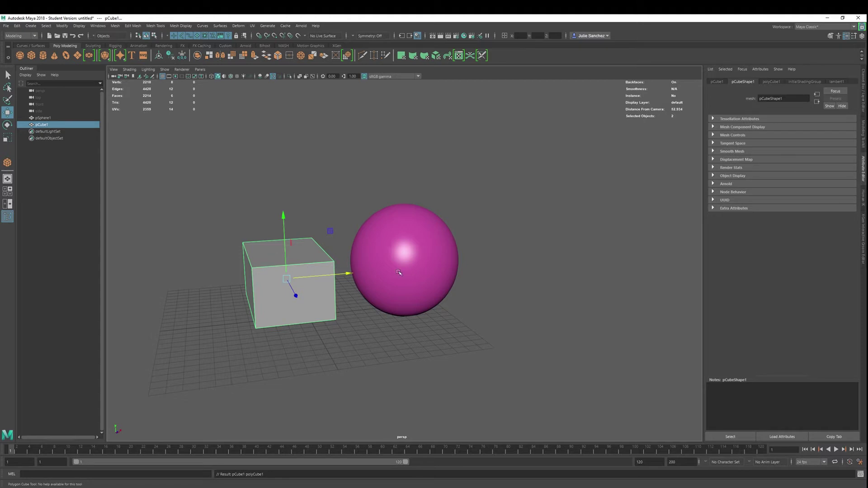
left_click(396, 246)
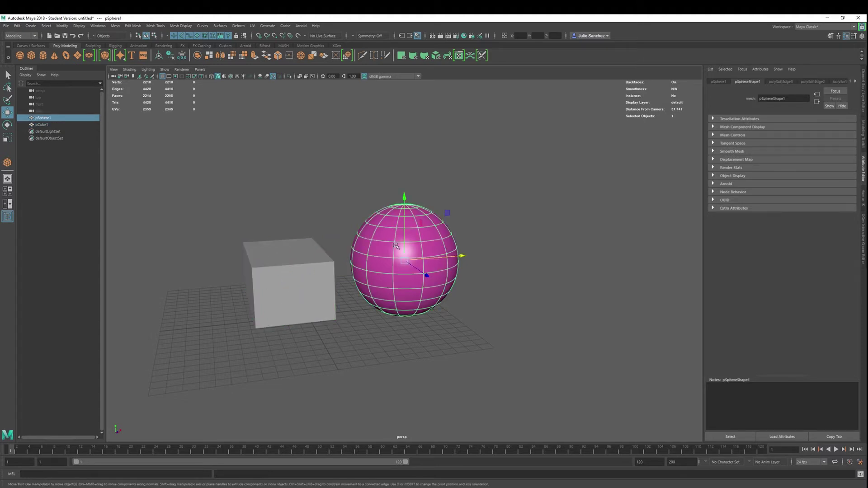
left_click(281, 253)
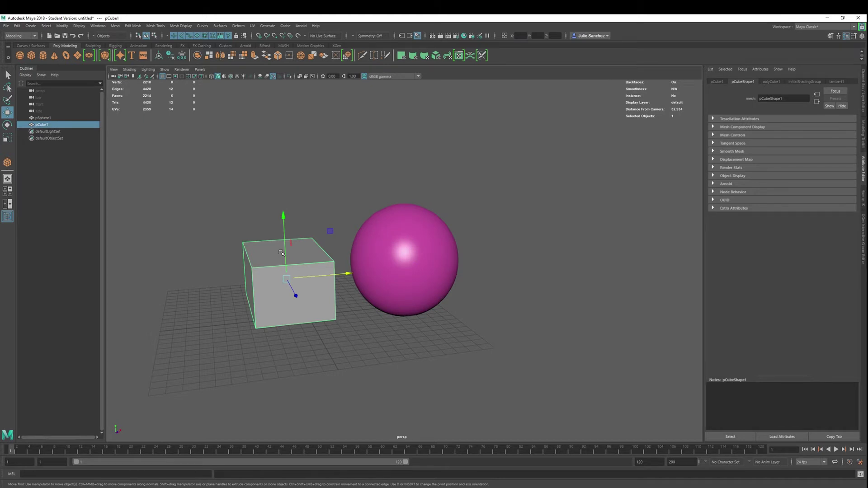
key("3")
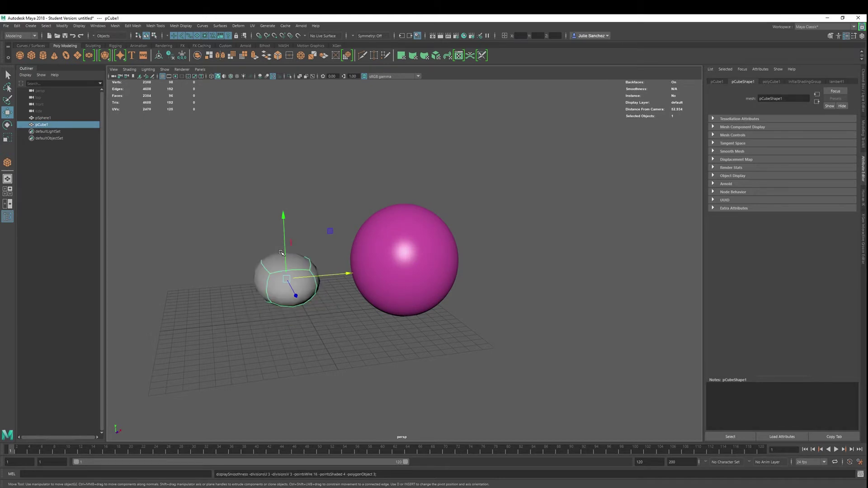
key("1")
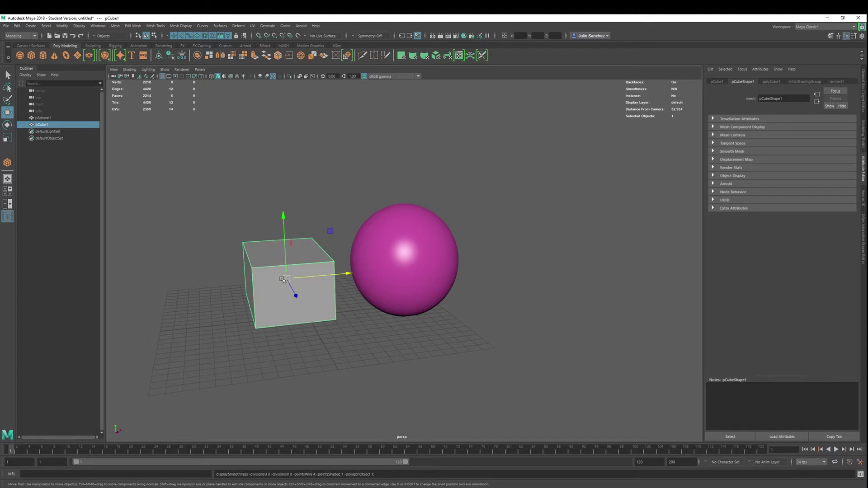
key("3")
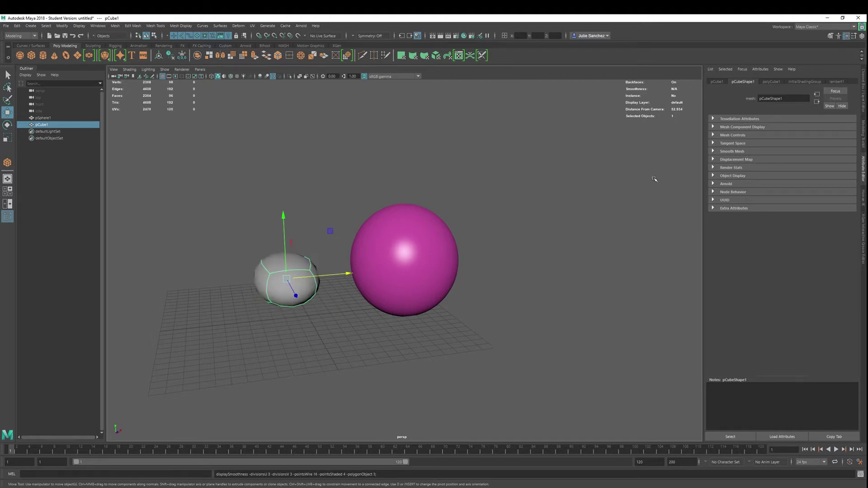
left_click(770, 82)
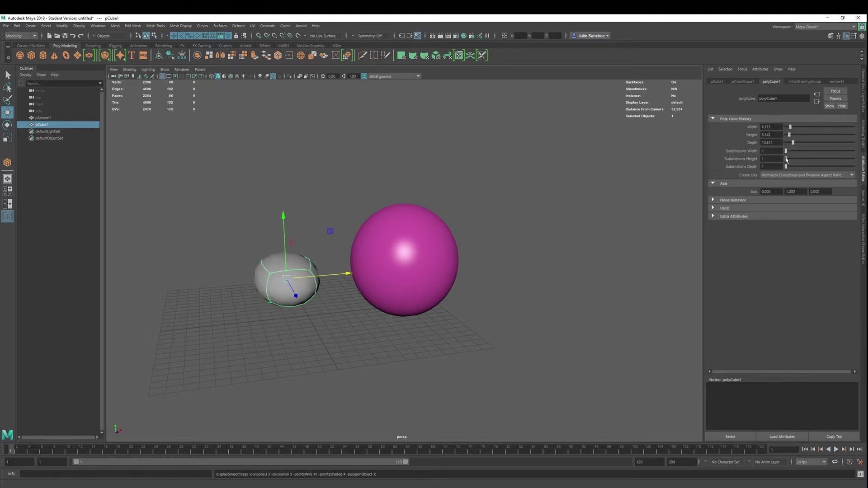
left_click_drag(786, 154, 794, 171)
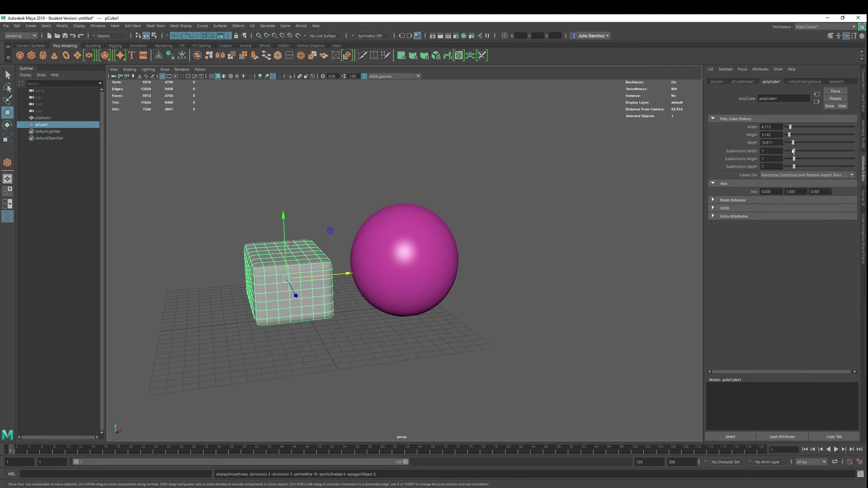
left_click_drag(793, 151, 775, 169)
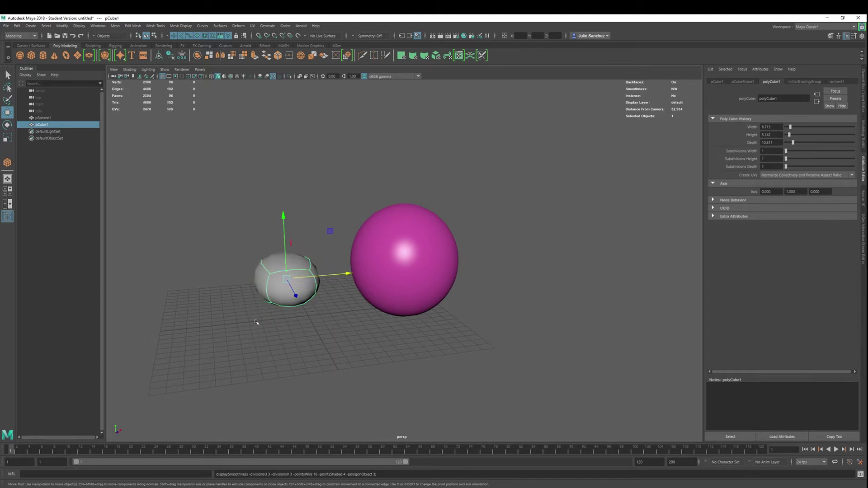
key("1")
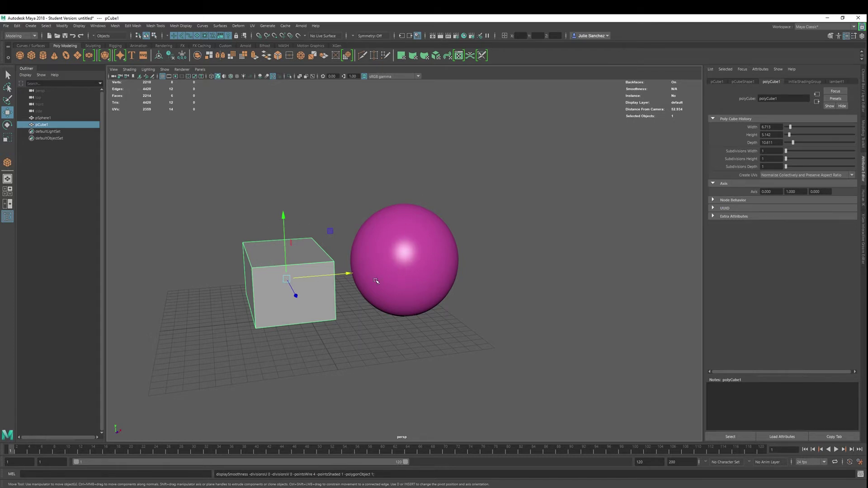
Select the sphere then the cube and open the Transfer Attributes options.
left_click(404, 263)
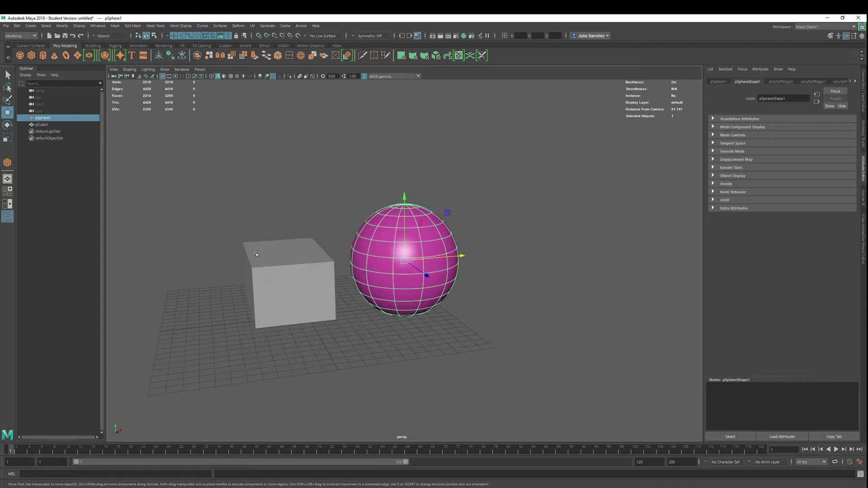
left_click(270, 266, "shift")
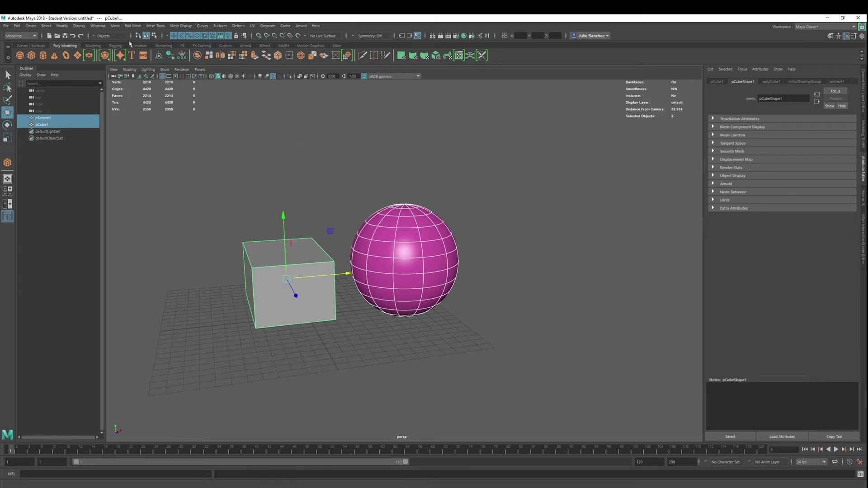
left_click(115, 26)
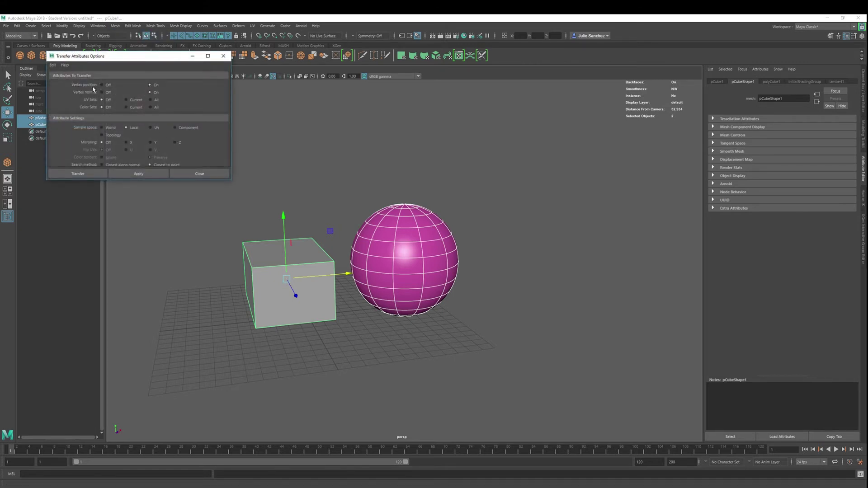
left_click(53, 65)
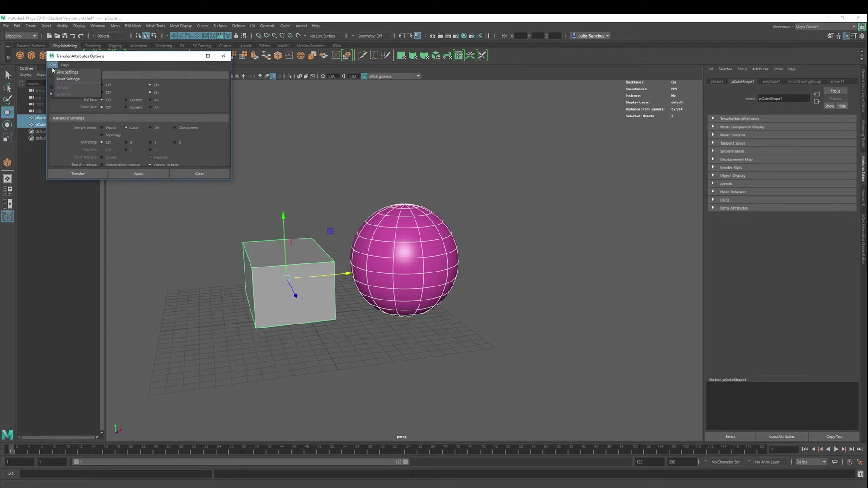
Reset the transfer settings, set UV Sets Off and Color Sets Current, and apply.
left_click(62, 79)
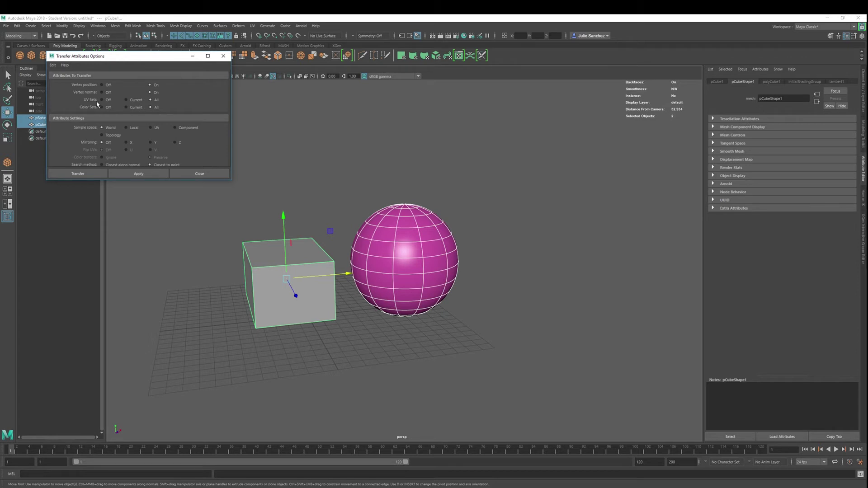
left_click(102, 100)
left_click(103, 107)
left_click(127, 107)
left_click(138, 174)
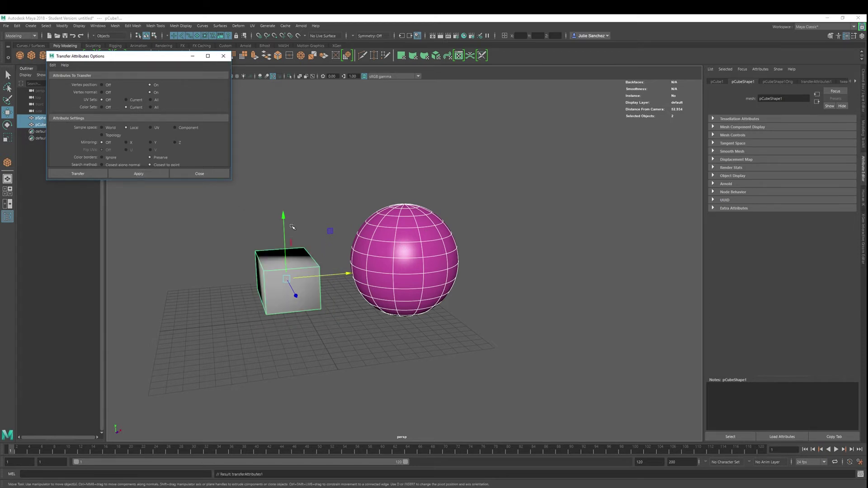
left_click(854, 82)
Set polyCube1's subdivisions to width 6, height 6 and depth 8.
left_click(843, 81)
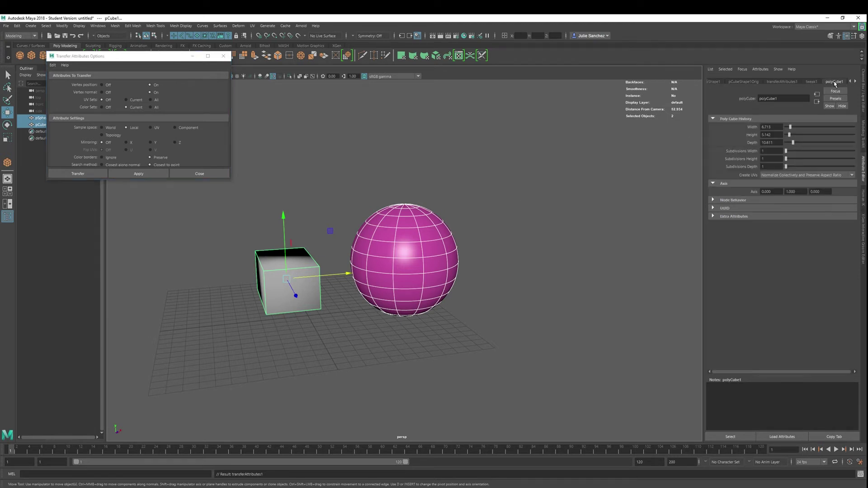
mouse_move(786, 153)
left_mouse_down()
mouse_move(790, 174)
mouse_move(796, 151)
mouse_move(795, 167)
left_mouse_up()
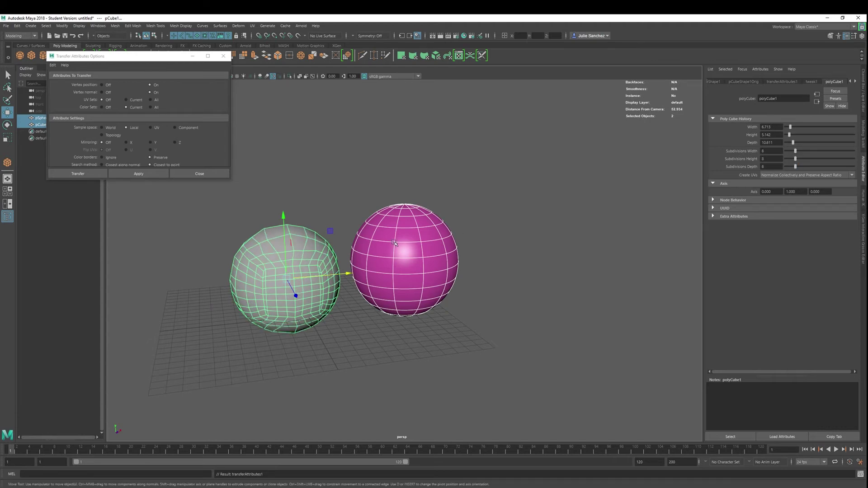
left_click_drag(344, 250, 316, 272, "alt")
Set Color Sets to Off and undo three times to revert the cube to a box.
left_click(306, 190)
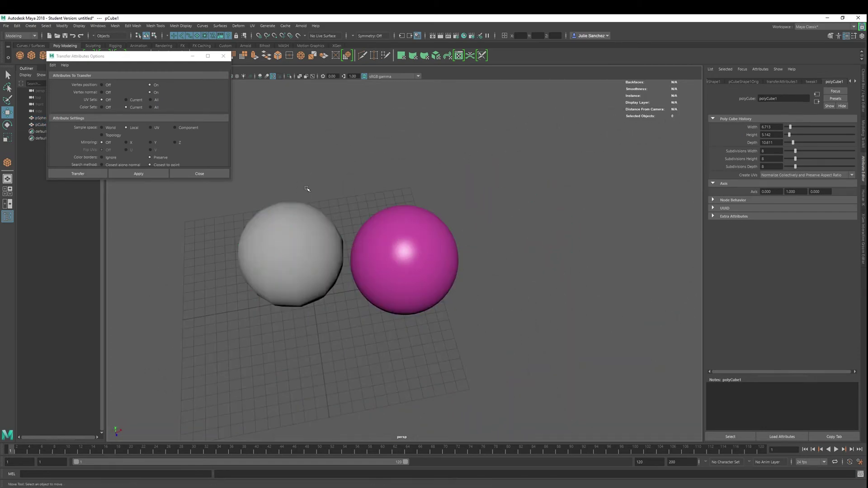
left_click_drag(306, 190, 316, 325)
left_click_drag(232, 293, 217, 280, "alt")
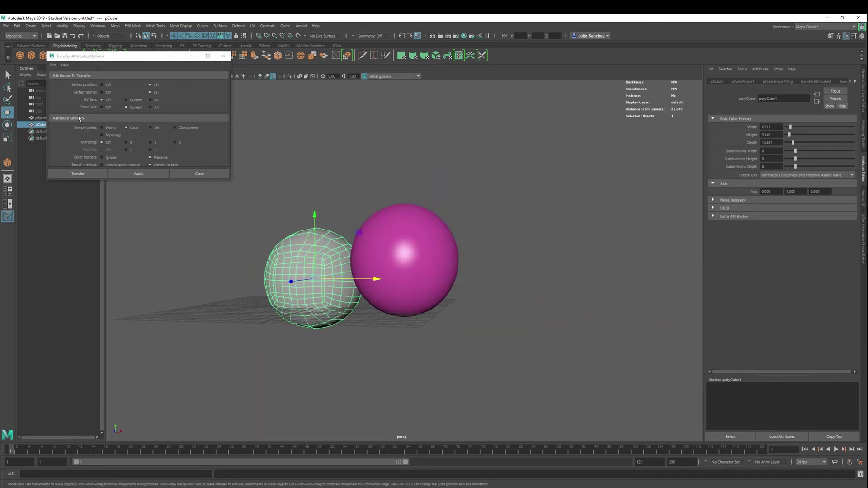
left_click(102, 107)
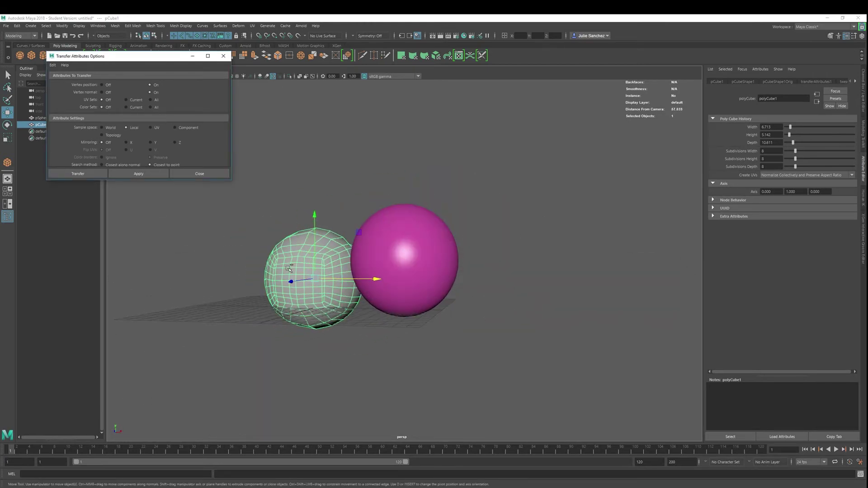
key("ctrl+z")
key("ctrl+z")
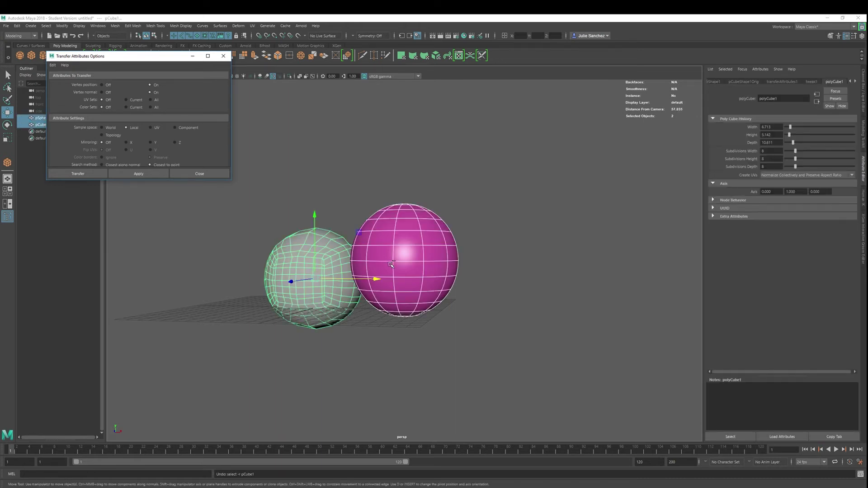
key("ctrl+z")
key("ctrl+z")
key("ctrl+z")
key("ctrl+z")
key("ctrl+z")
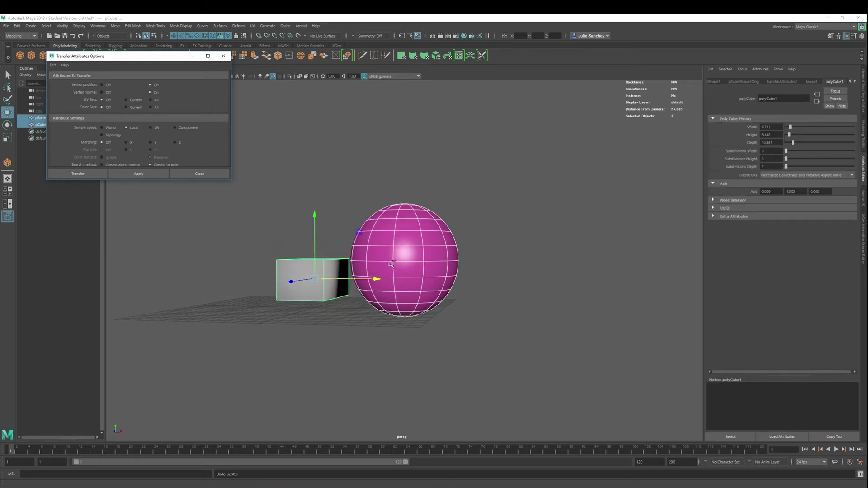
key("ctrl+z")
left_click_drag(262, 242, 330, 212)
Delete only the old cube, restoring the sphere, and draw a new cube beside it.
left_click(402, 274)
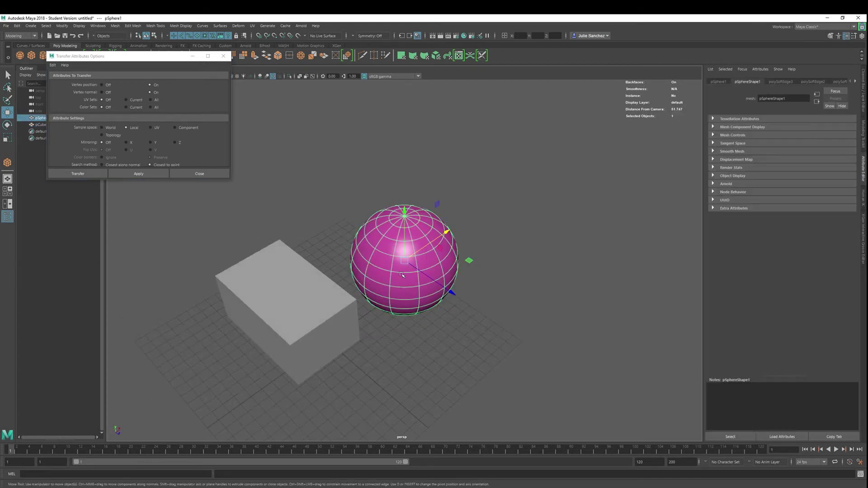
left_click(291, 314, "shift")
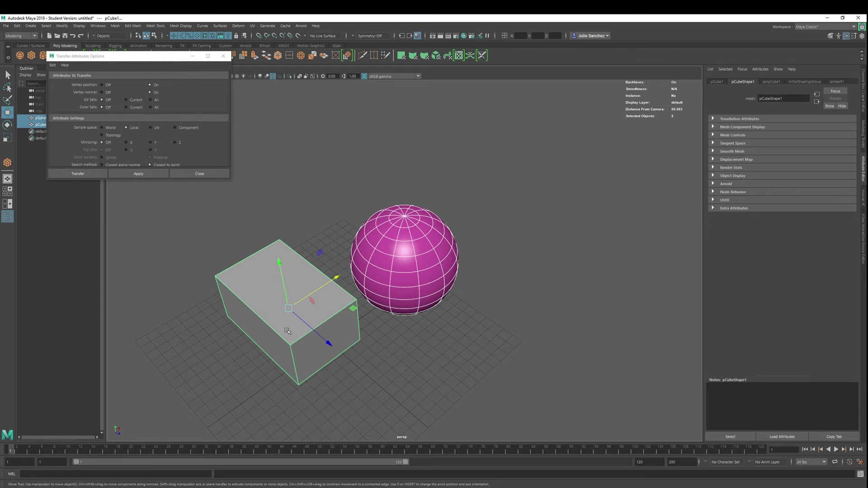
key("Delete")
key("ctrl+z")
left_click(298, 329)
key("Delete")
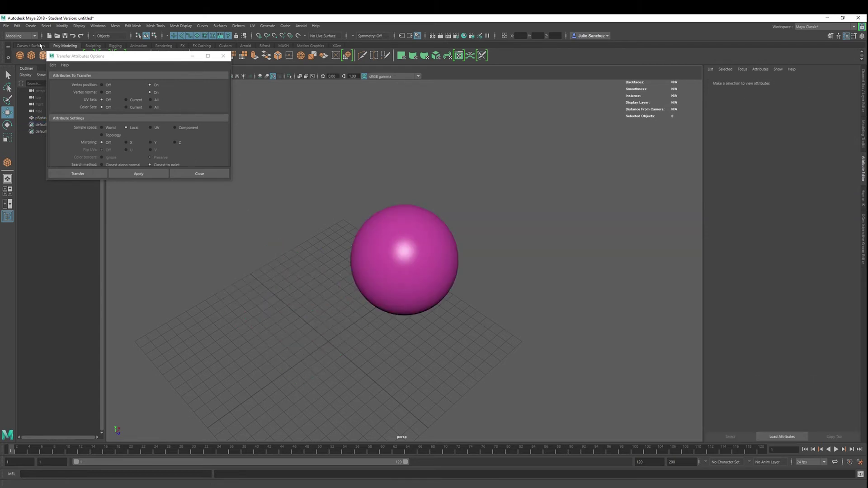
key("y")
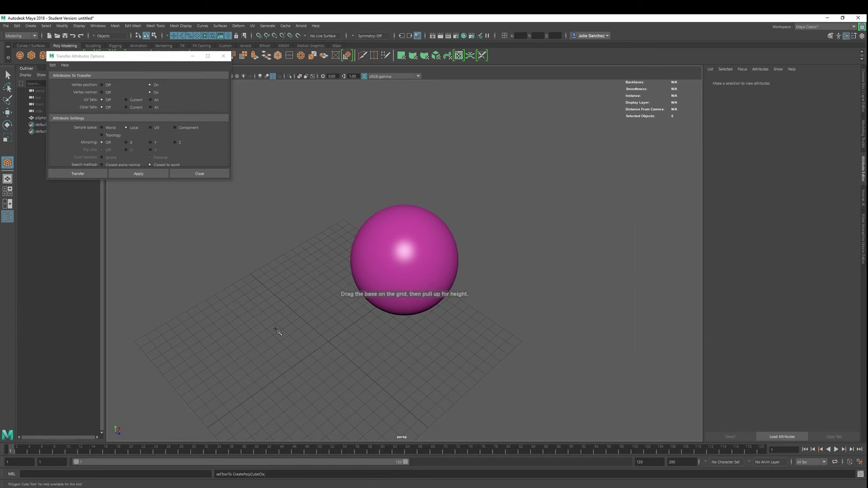
left_click_drag(262, 333, 316, 289)
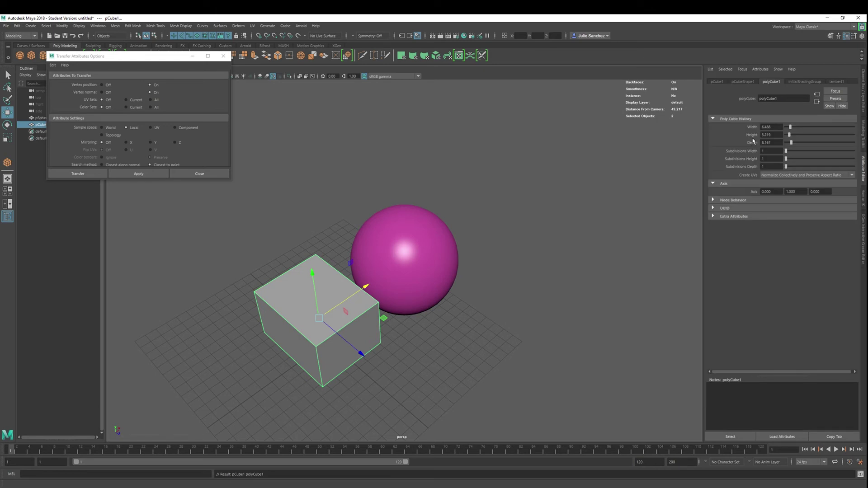
Set polyCube1's Width, Height and Depth to 10 each.
left_click(771, 127)
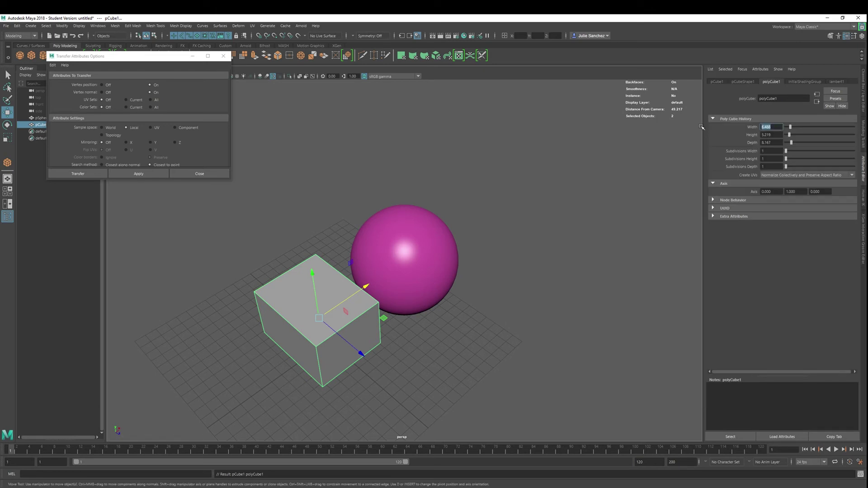
type("10")
key("Return")
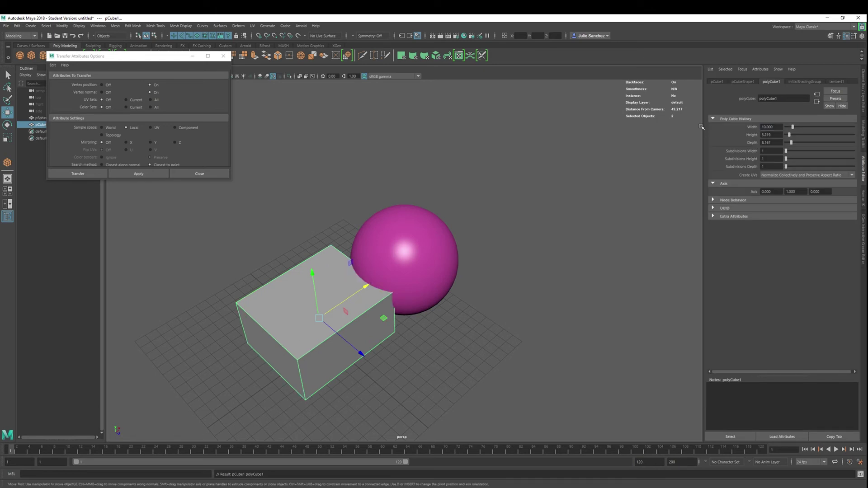
key("Tab")
type("10")
key("Return")
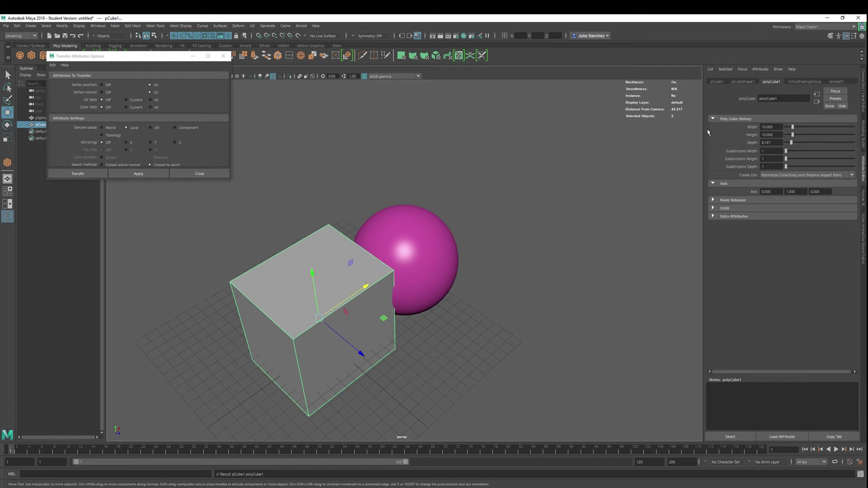
key("Tab")
type("10")
key("Return")
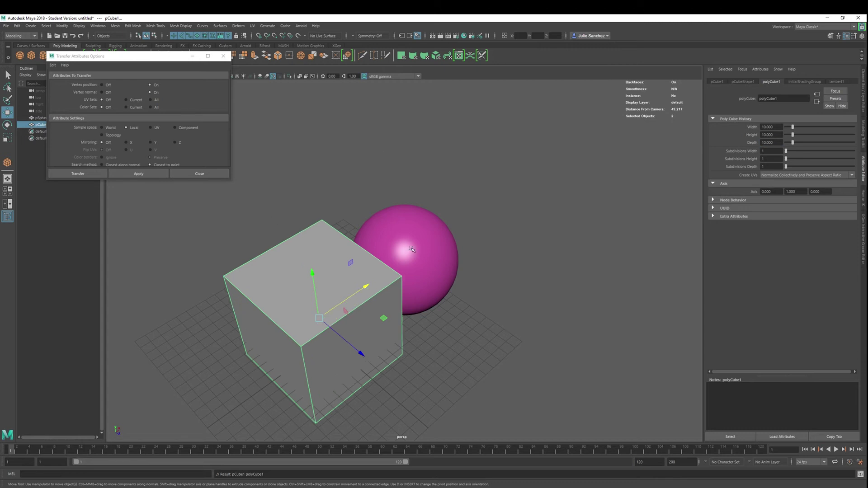
left_click(411, 249)
Select the sphere then the cube and apply Transfer Attributes from sphere to cube.
left_click(325, 312)
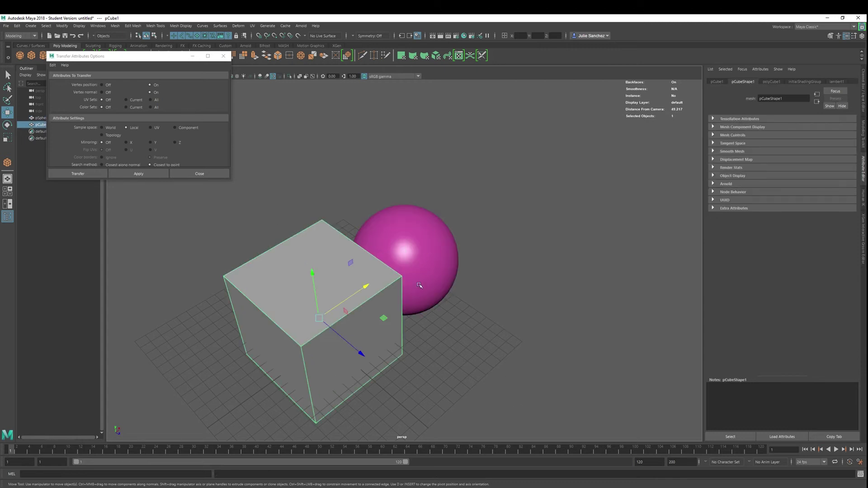
left_click(418, 277)
left_click(316, 295)
left_click(403, 255)
left_click(311, 287, "shift")
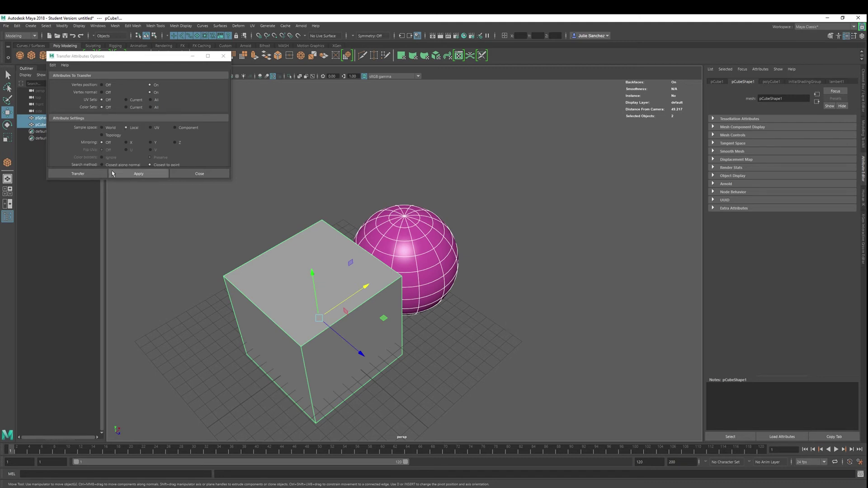
left_click(77, 174)
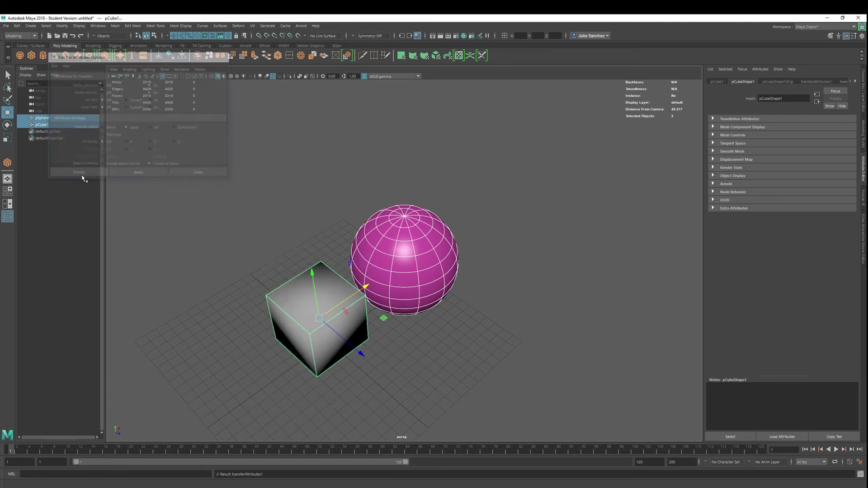
Raise the cube's polyCube1 subdivisions to 5 so it rounds into a sphere.
left_click(854, 82)
left_click(855, 82)
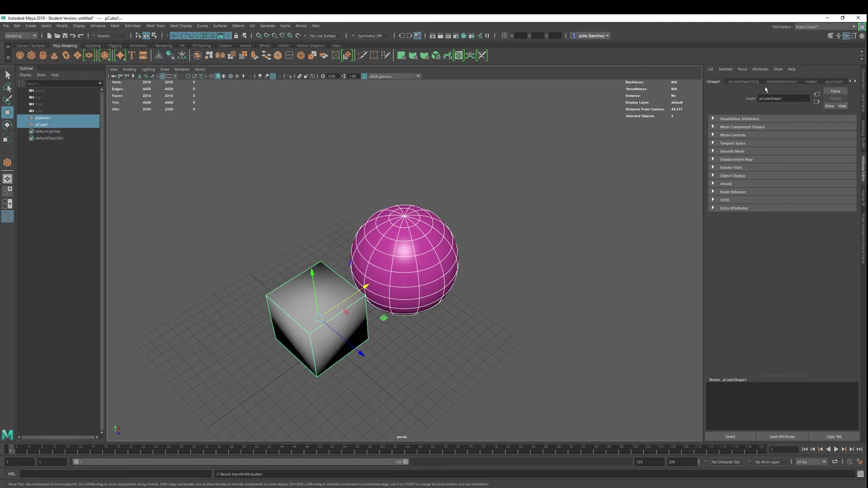
left_click(834, 82)
left_click_drag(785, 154, 792, 167)
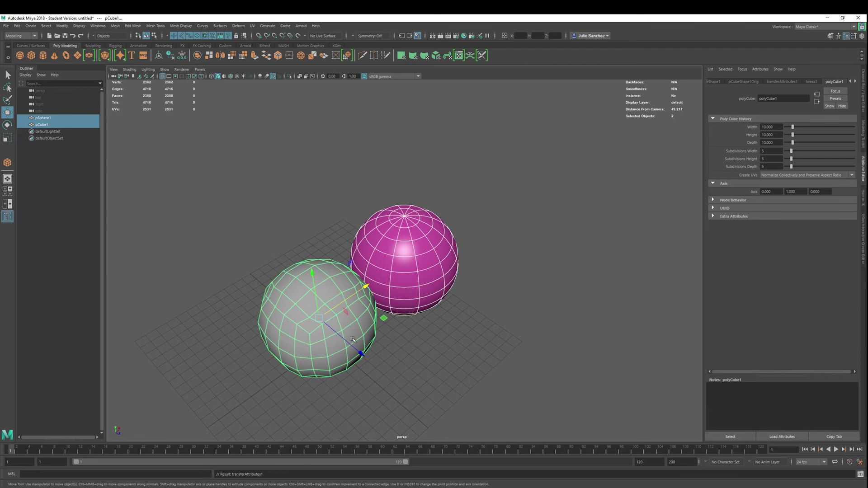
Move the rounded cube to the left and add a new polygon sphere.
left_click_drag(245, 311, 298, 299, "alt")
left_click(286, 269)
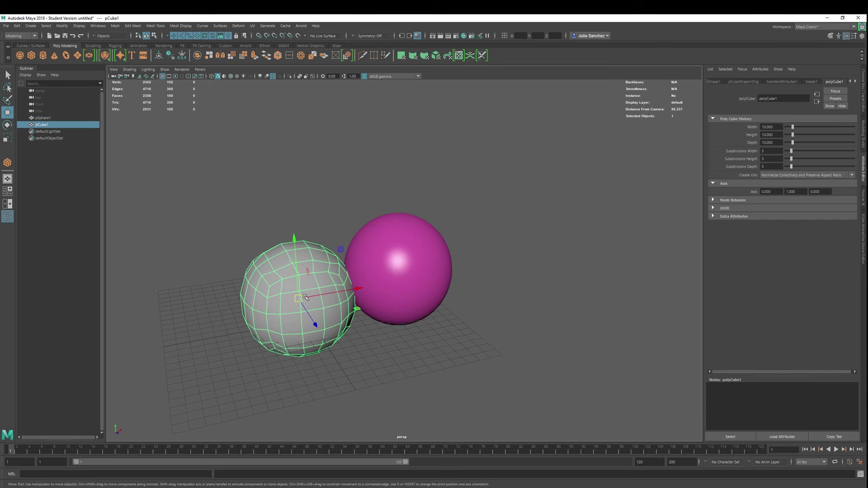
left_click_drag(367, 297, 312, 336)
left_click(19, 55)
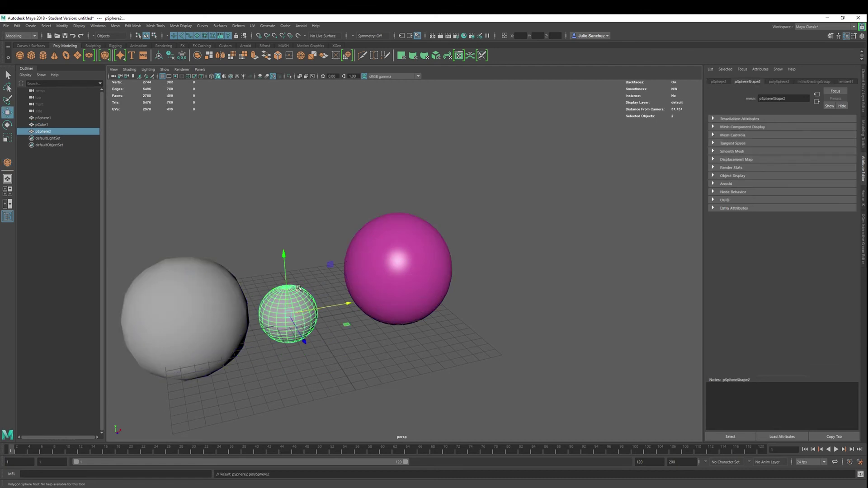
Delete the new sphere and draw a new polygon cube on the grid.
key("Delete")
left_click(31, 55)
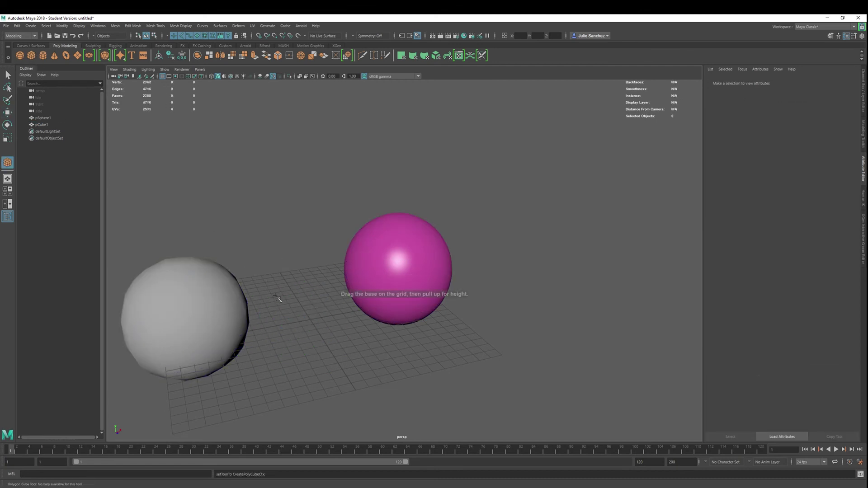
left_click_drag(291, 309, 454, 245)
Set polyCube2 width, height and depth to 10, then smooth it with 2 divisions.
left_click(772, 82)
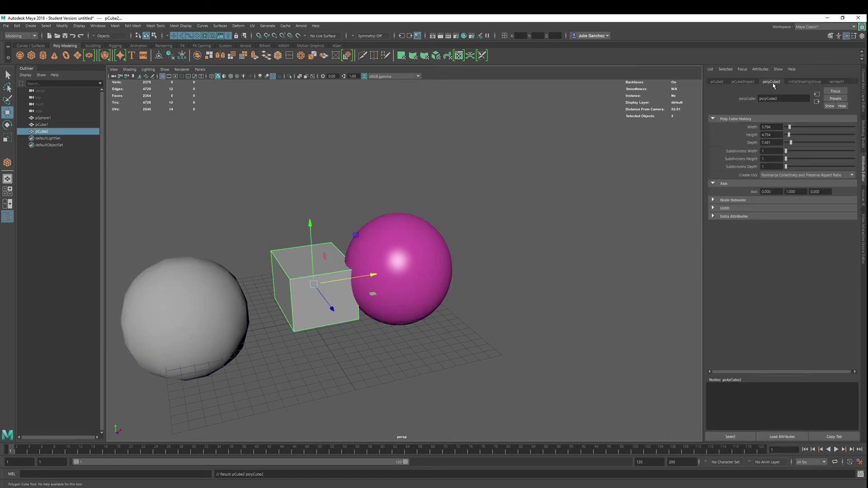
left_click_drag(778, 127, 704, 131)
type("10")
key("Return")
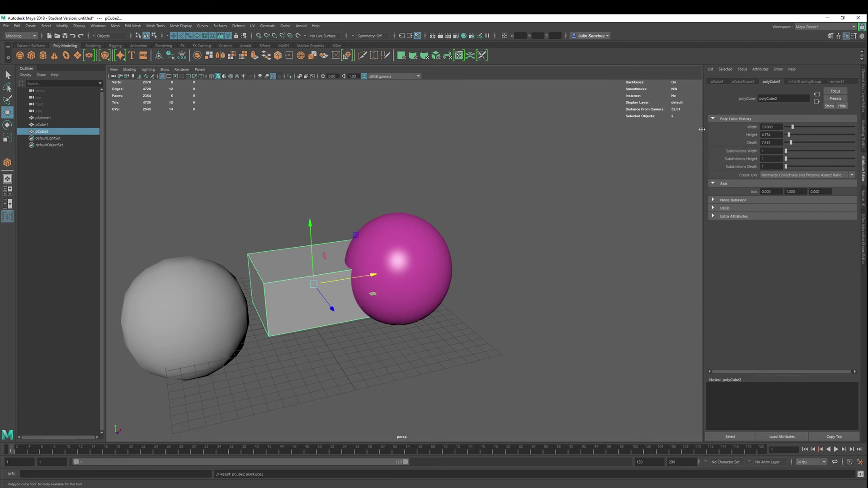
left_click_drag(776, 135, 741, 137)
type("10")
key("Return")
left_click_drag(774, 143, 752, 145)
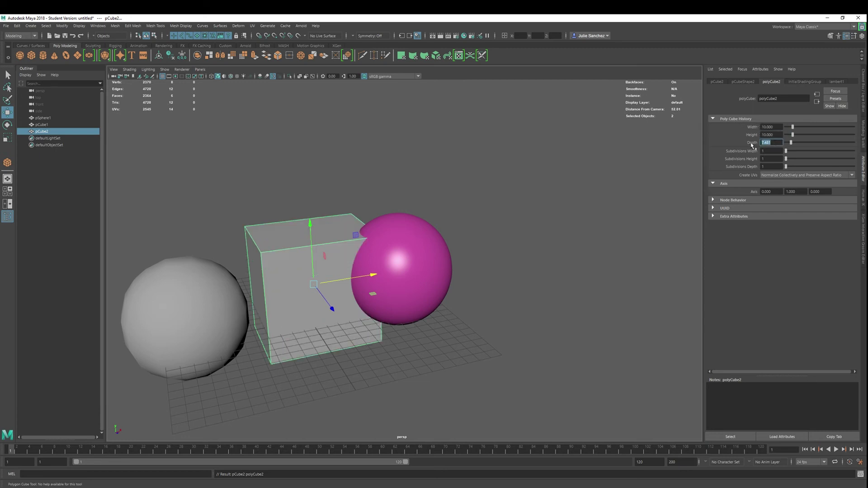
type("10")
key("Return")
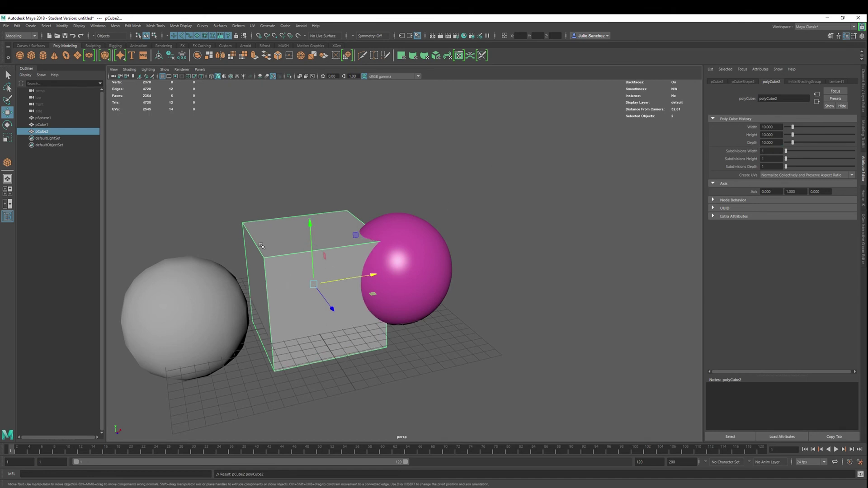
right_click_drag(277, 255, 264, 295, "shift")
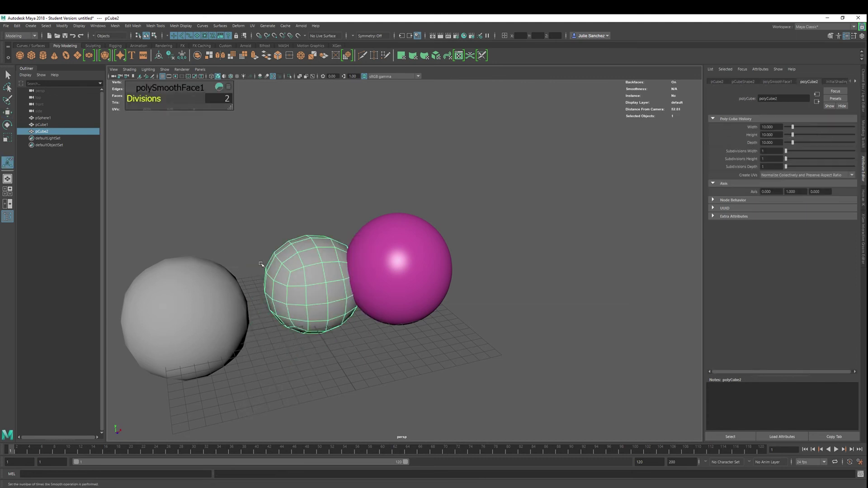
Lower the transferred cube-sphere pCube1's subdivisions from 5 to 4.
left_click_drag(301, 228, 625, 306, "alt")
left_click(625, 306, "shift")
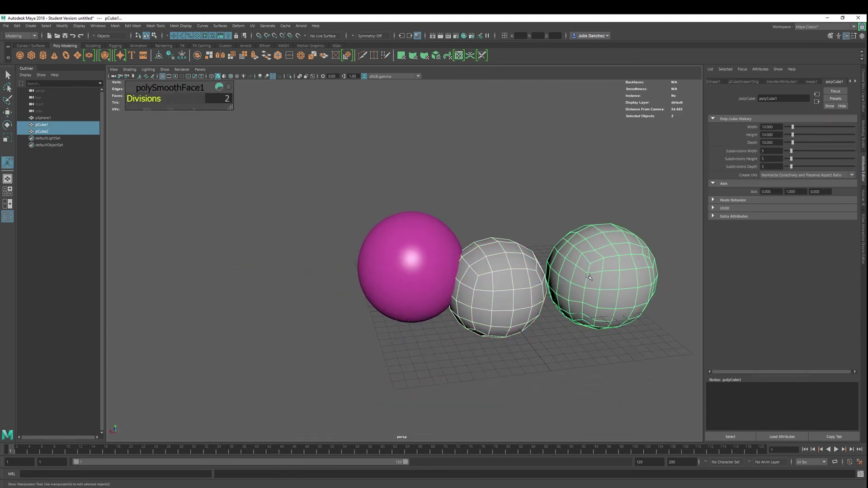
left_click_drag(545, 309, 395, 325, "alt")
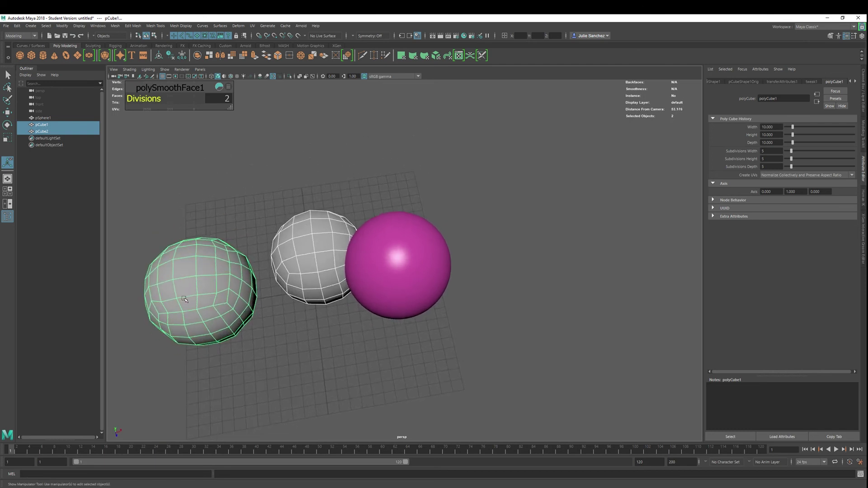
left_click(190, 282)
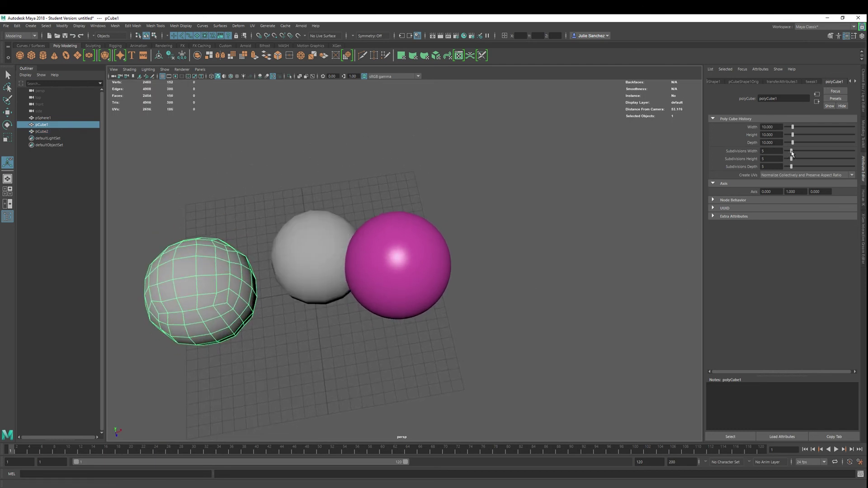
left_click_drag(792, 153, 790, 167)
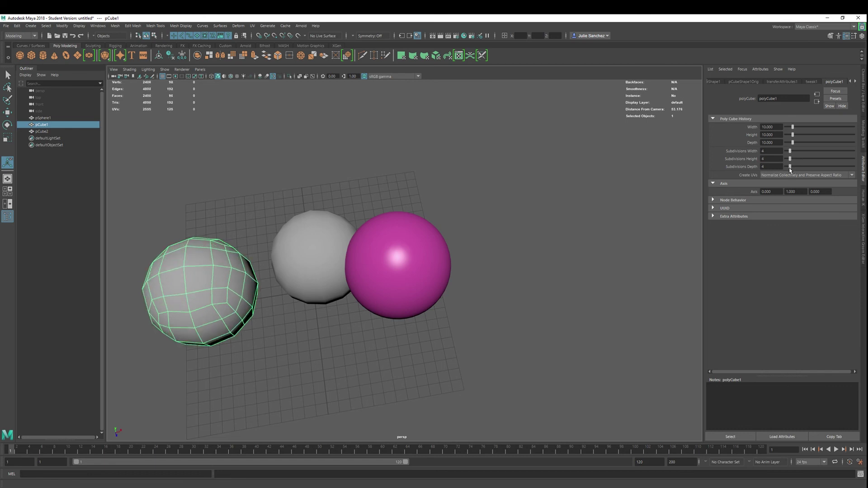
Compare pCube1, the smoothed pCube2 and the magenta sphere by selecting each.
left_click(301, 262, "shift")
right_click_drag(301, 262, 301, 271, "shift")
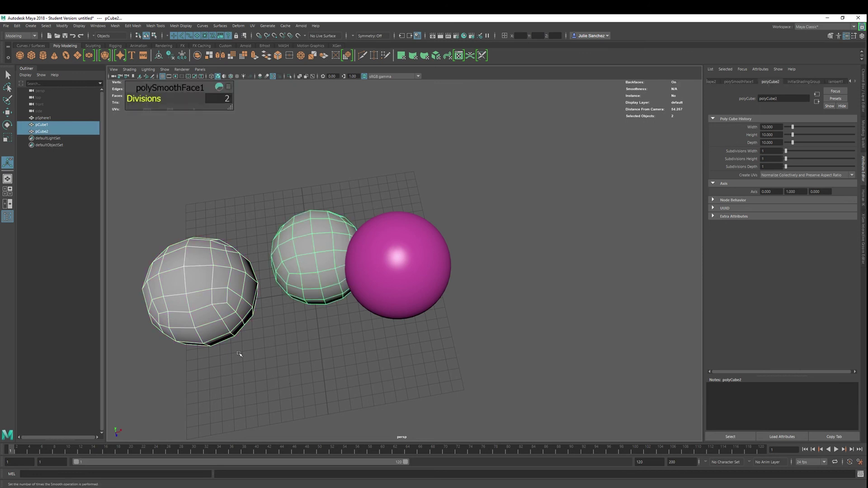
left_click(194, 294)
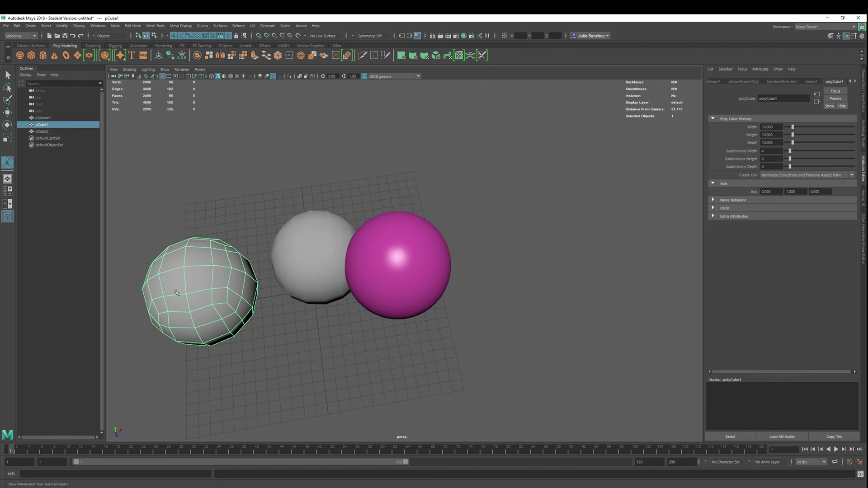
left_click(373, 278)
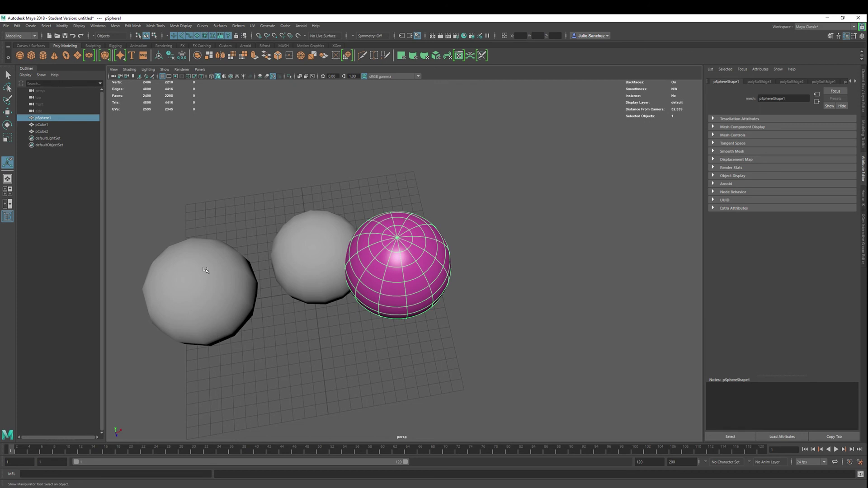
Apply Fill Hole to the smoothed pCube2, adding polyCloseBorder1, and view it from below.
left_click(317, 263)
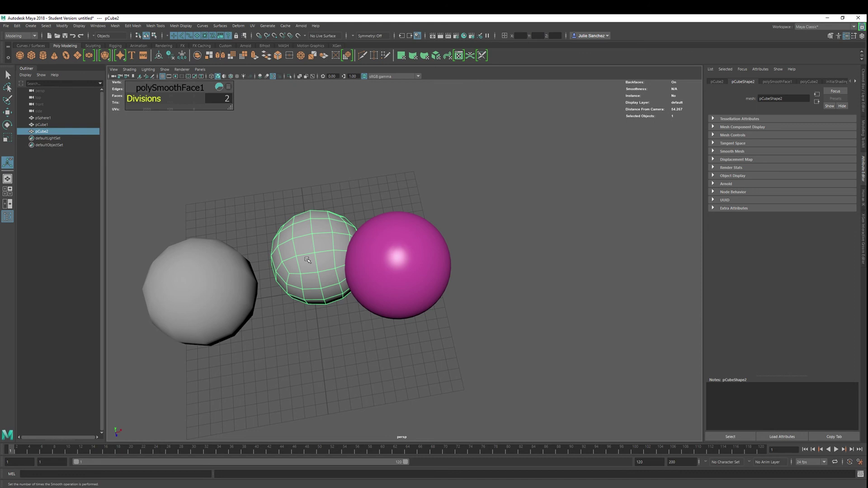
right_click(307, 260, "shift")
mouse_move(307, 261)
right_mouse_down("shift")
mouse_move(301, 300)
mouse_move(300, 265)
mouse_move(312, 258)
right_mouse_up("shift")
left_click_drag(264, 337, 294, 297, "alt")
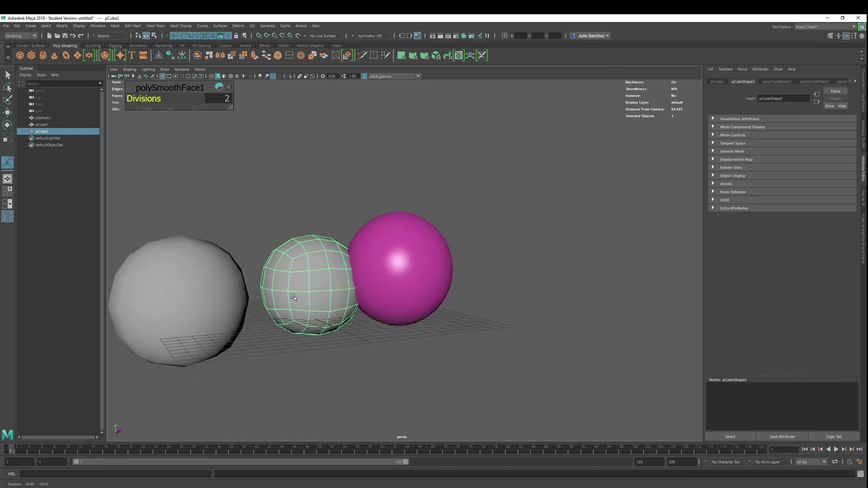